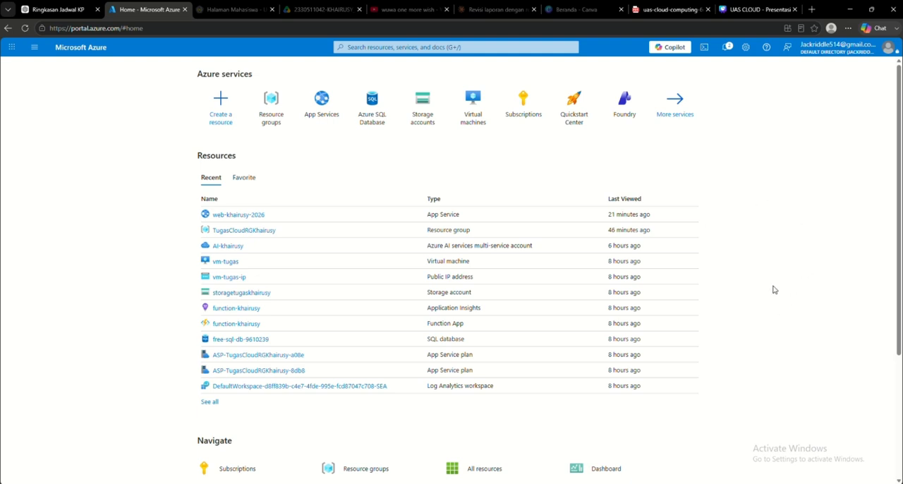
Step: Show the subscription's resource groups and open the one located in Indonesia Central
{"action": "scroll", "coordinate": [797, 165], "scroll_direction": "down", "scroll_amount": 3}
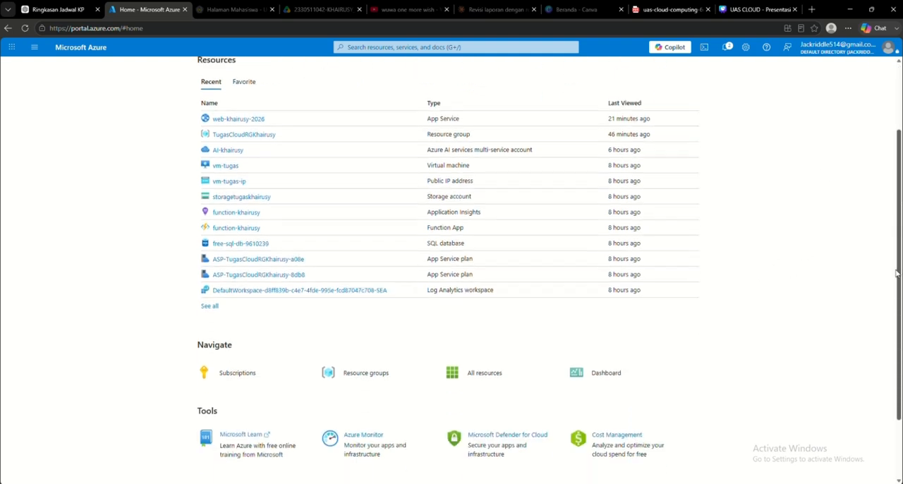
{"action": "scroll", "coordinate": [754, 213], "scroll_direction": "up", "scroll_amount": 3}
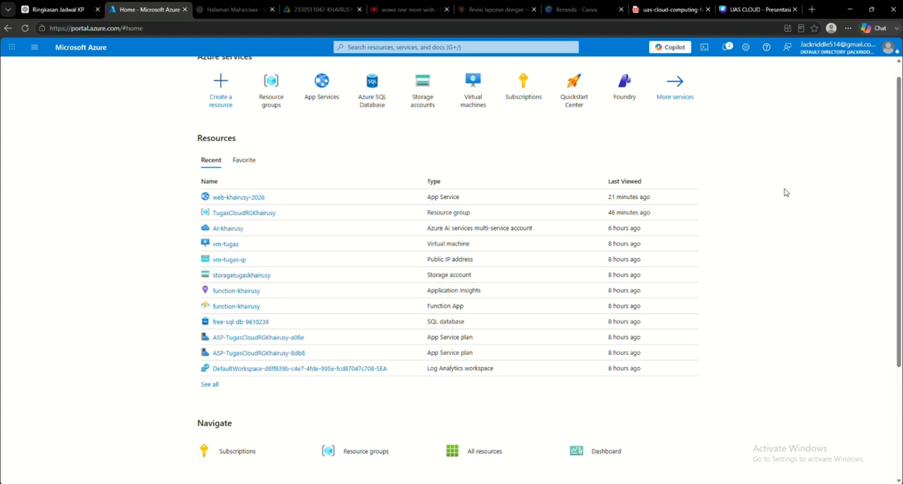
{"action": "scroll", "coordinate": [786, 192], "scroll_direction": "up", "scroll_amount": 1}
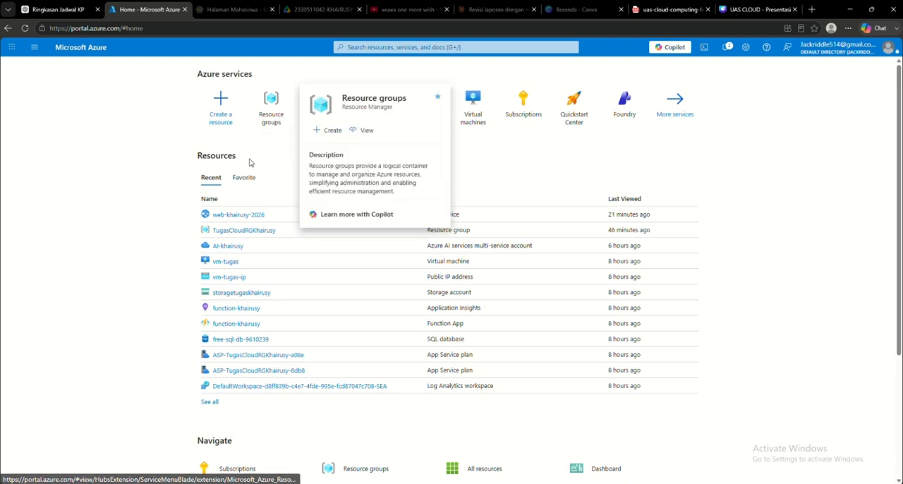
{"action": "left_click", "coordinate": [276, 120]}
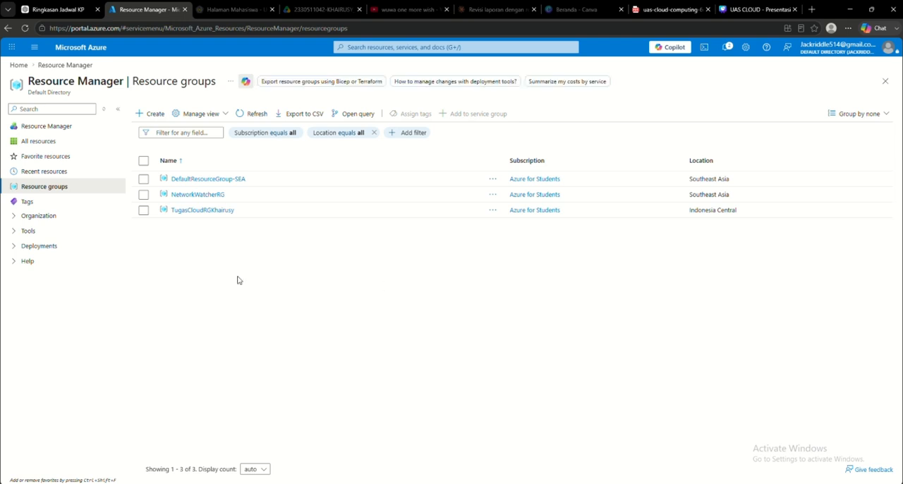
{"action": "left_click_drag", "start_coordinate": [224, 264], "coordinate": [294, 305]}
{"action": "left_click", "coordinate": [215, 211]}
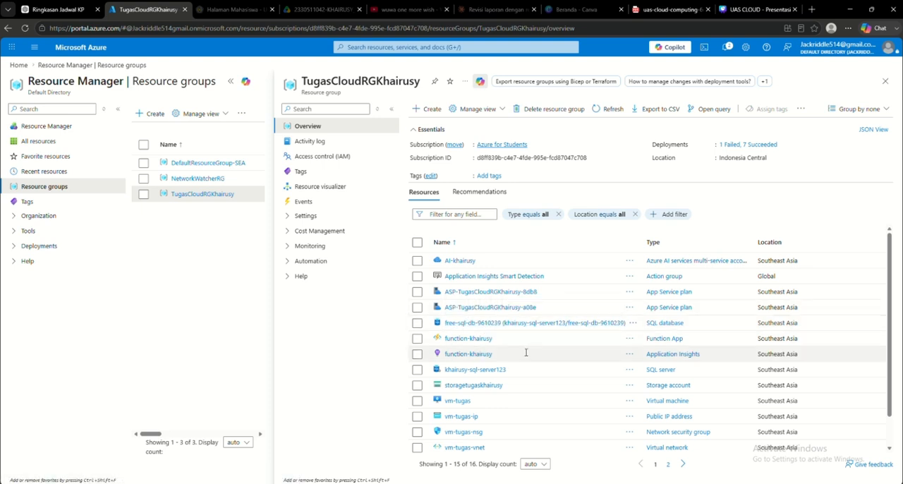
Step: Review the resources on both pages of the resource group's overview and close it
{"action": "scroll", "coordinate": [526, 353], "scroll_direction": "down", "scroll_amount": 2}
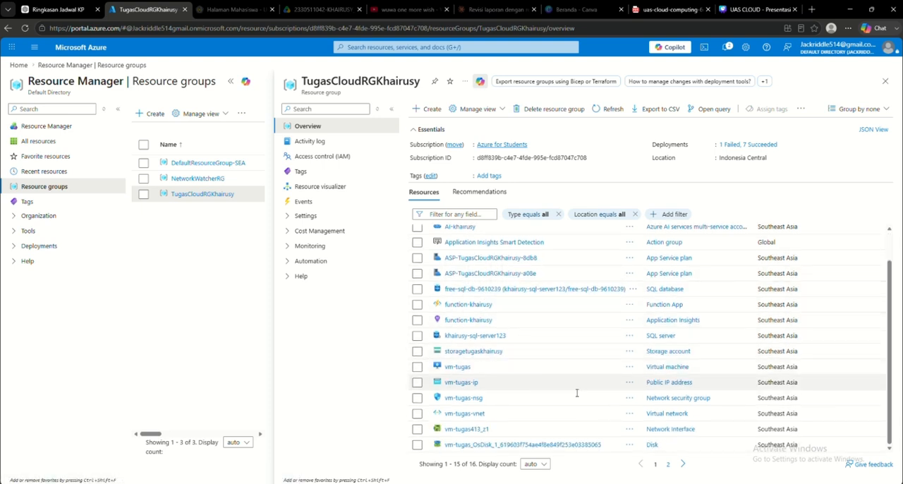
{"action": "left_click", "coordinate": [683, 465]}
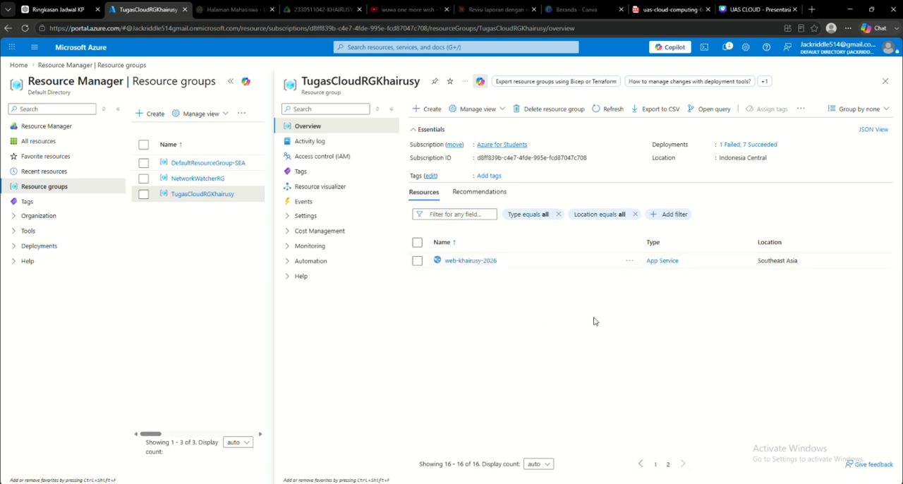
{"action": "left_click", "coordinate": [885, 82]}
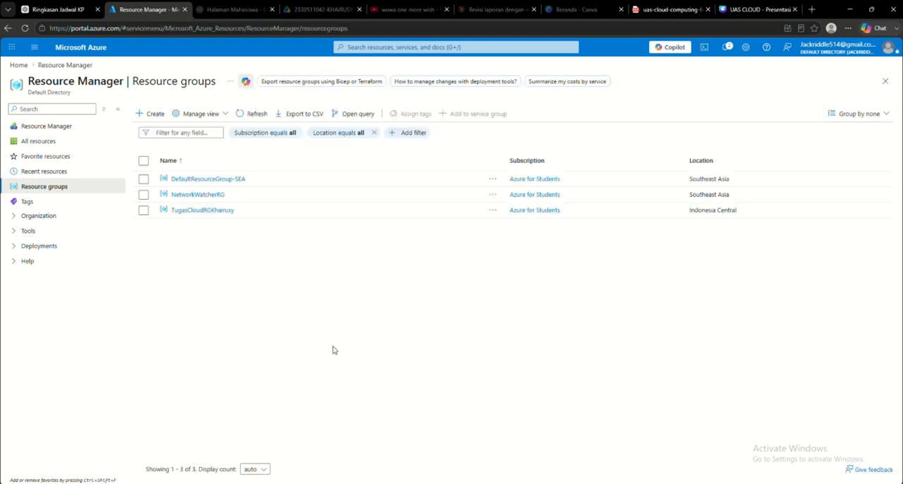
Step: Review the subscription, name and region fields of the new resource group form and leave it without creating a group
{"action": "left_click", "coordinate": [152, 117]}
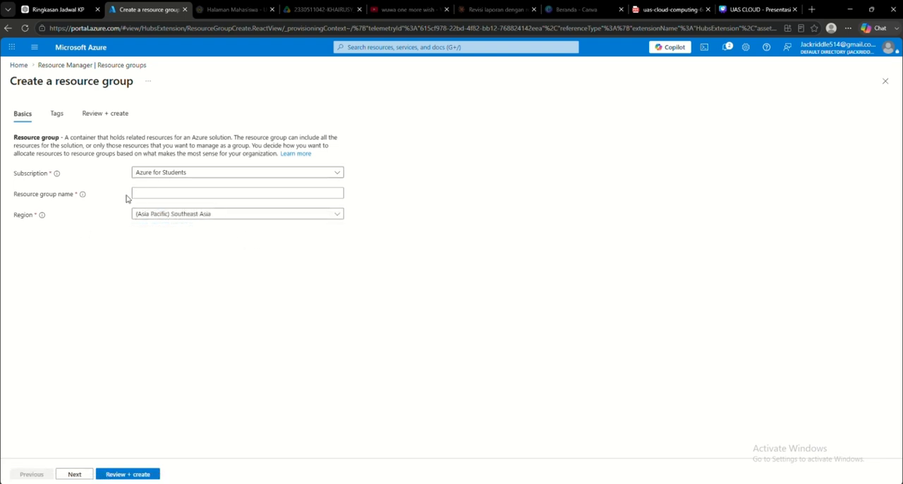
{"action": "left_click", "coordinate": [190, 178]}
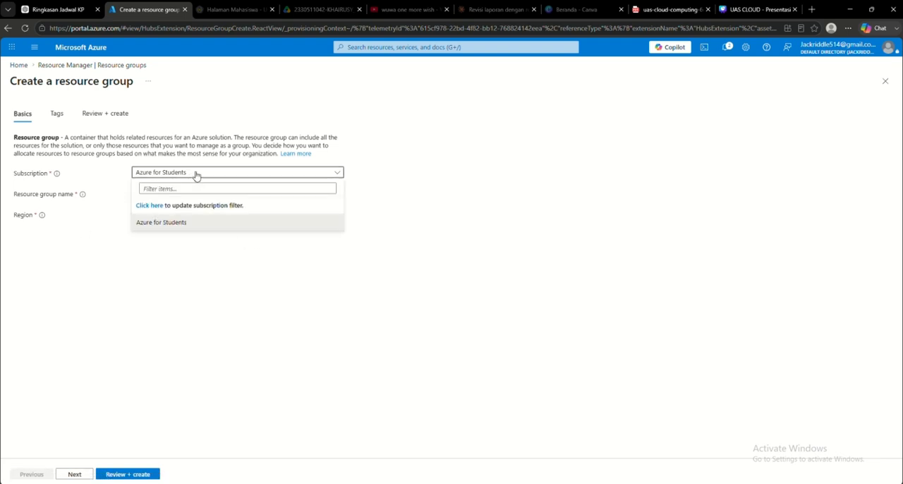
{"action": "left_click", "coordinate": [360, 176]}
{"action": "left_click", "coordinate": [326, 178]}
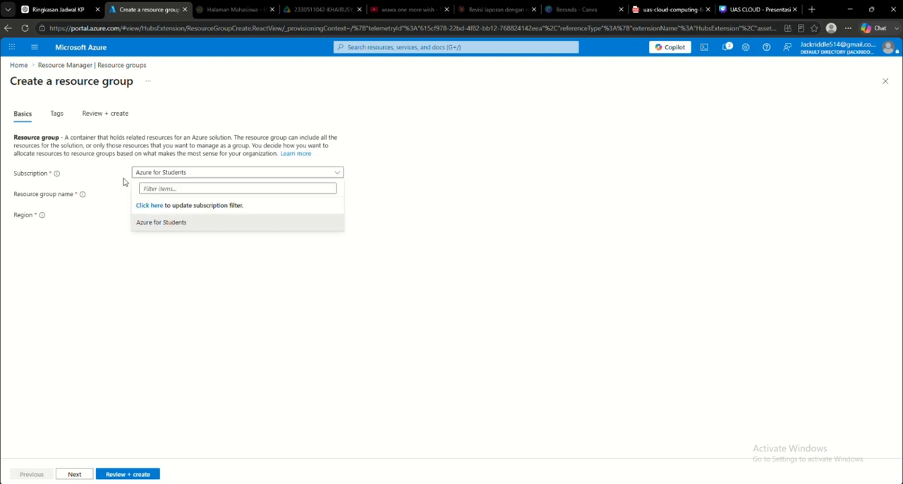
{"action": "left_click", "coordinate": [215, 255]}
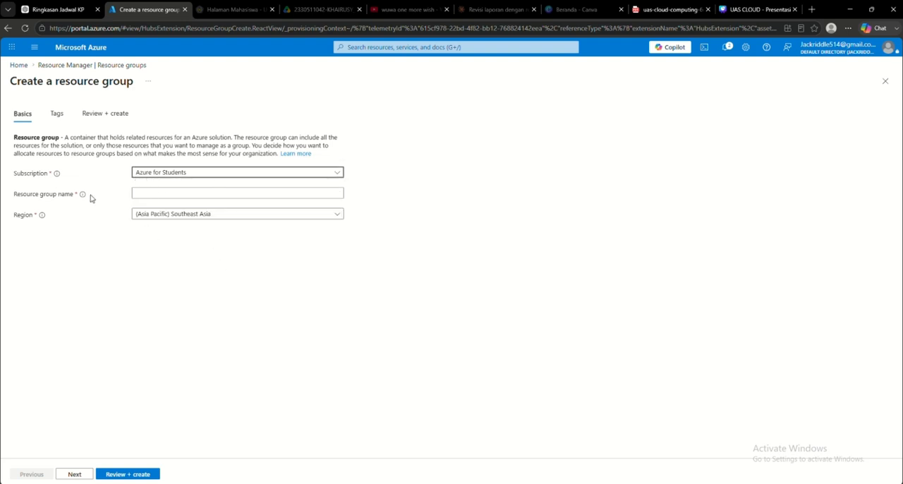
{"action": "left_click", "coordinate": [198, 194]}
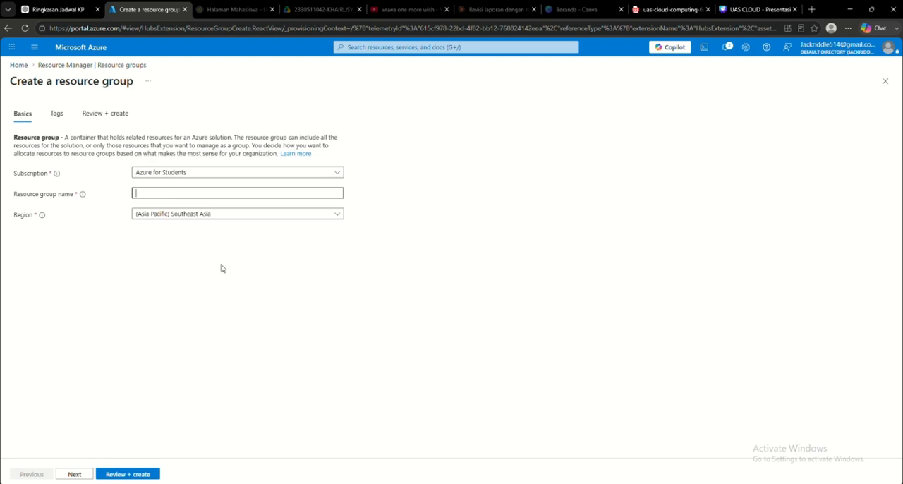
{"action": "left_click", "coordinate": [319, 216]}
{"action": "left_click", "coordinate": [420, 227]}
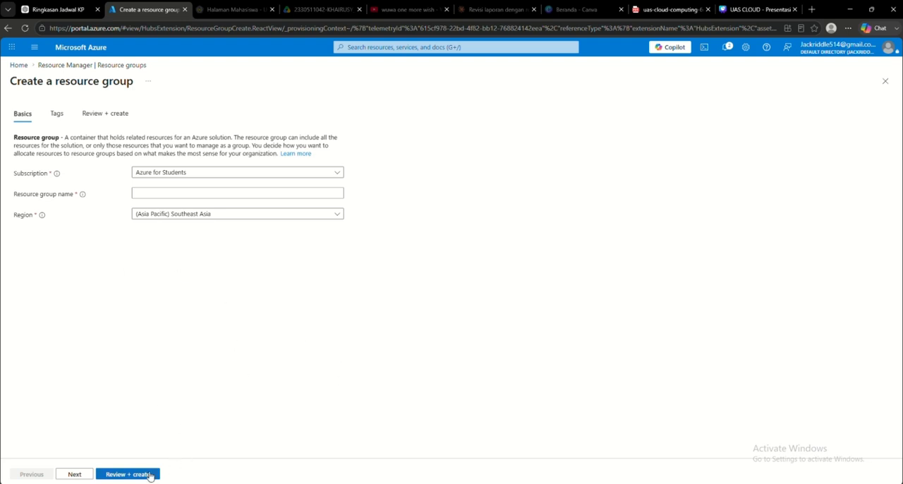
{"action": "key", "text": "alt+Left"}
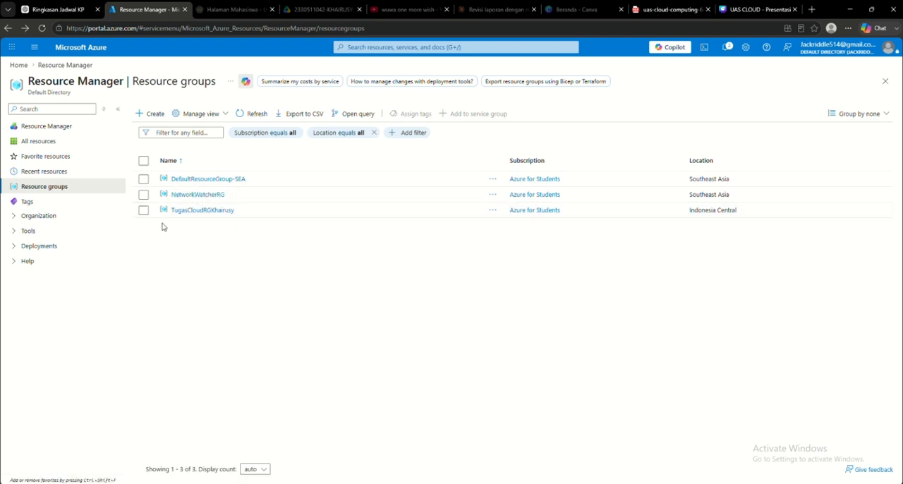
Step: Reopen the overview of the resource group in Indonesia Central and return to the portal's home page
{"action": "left_click_drag", "start_coordinate": [162, 223], "coordinate": [205, 208]}
{"action": "left_click", "coordinate": [204, 210]}
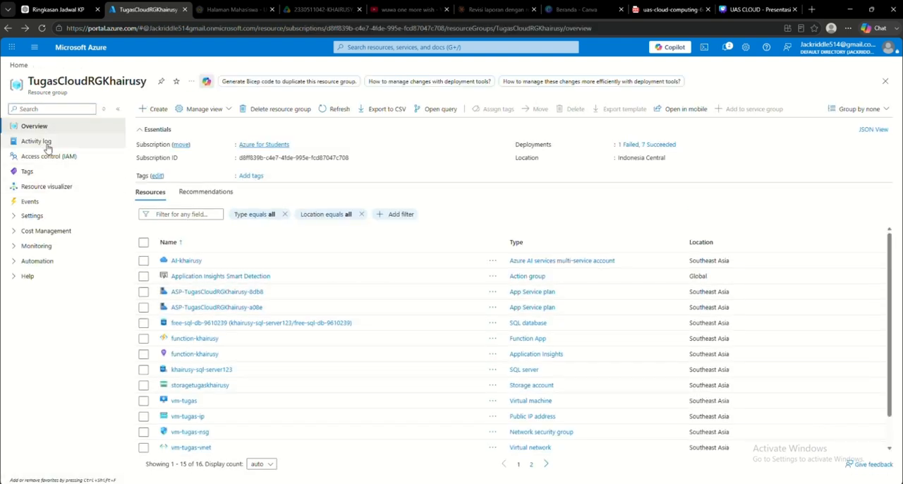
{"action": "left_click", "coordinate": [80, 49]}
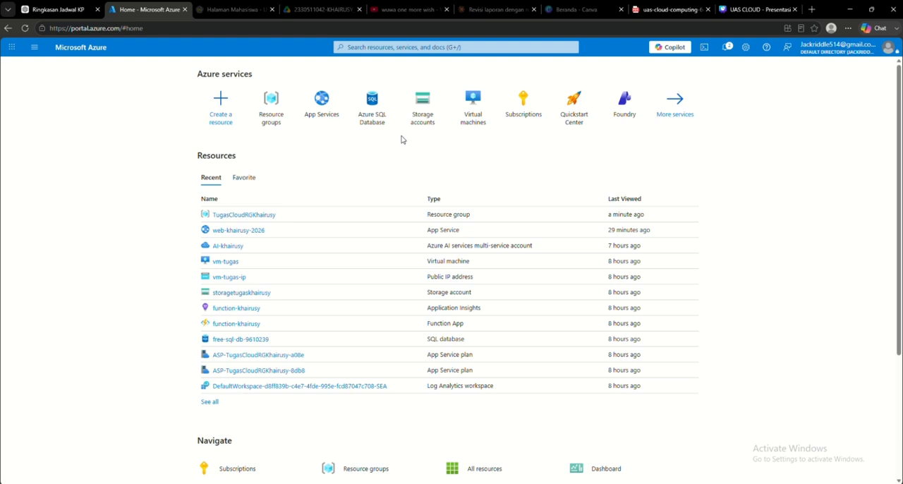
Step: Start creating a virtual machine and assign it to the existing resource group whose name starts with TugasCloudRG
{"action": "left_click", "coordinate": [477, 105]}
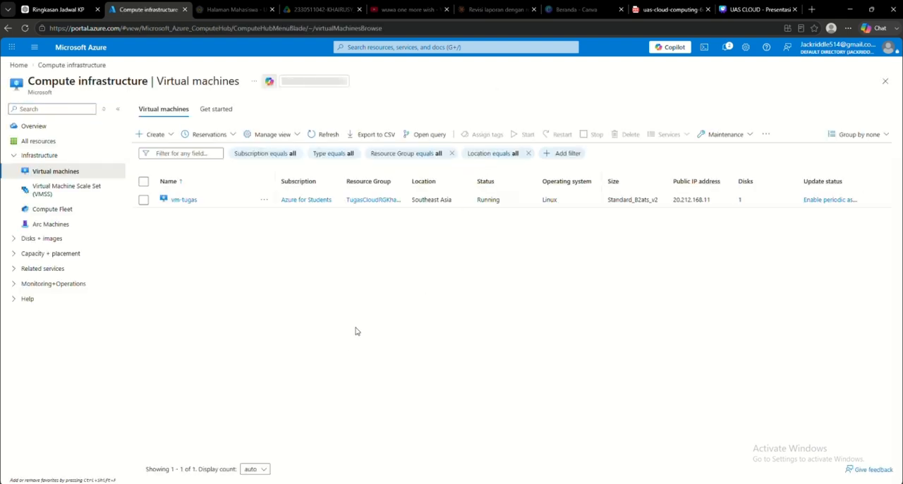
{"action": "left_click", "coordinate": [150, 135]}
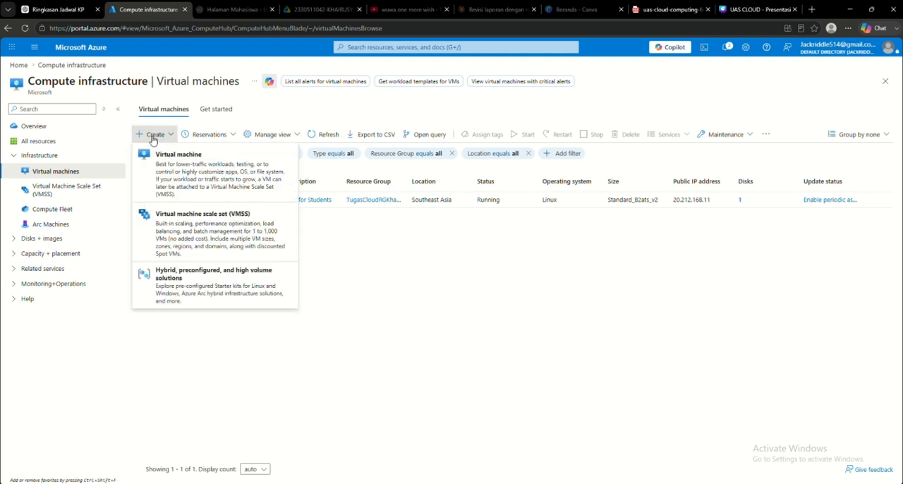
{"action": "left_click", "coordinate": [183, 176]}
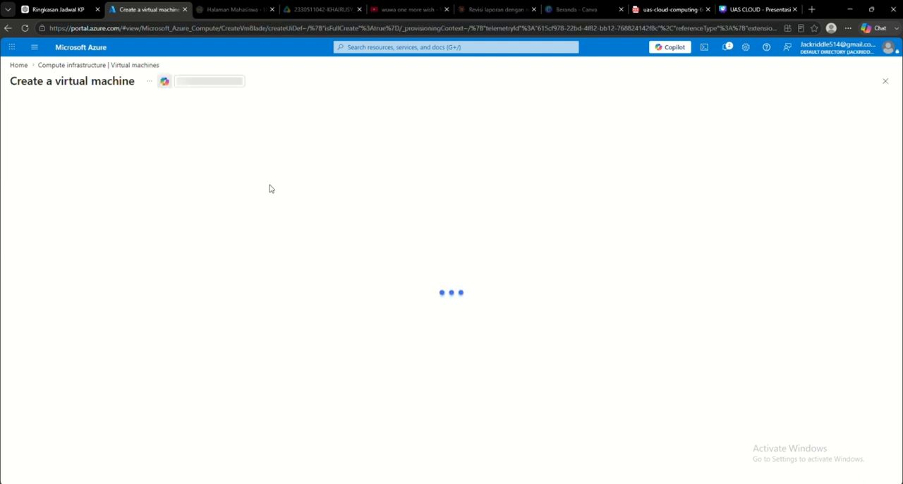
{"action": "scroll", "coordinate": [116, 269], "scroll_direction": "down", "scroll_amount": 1}
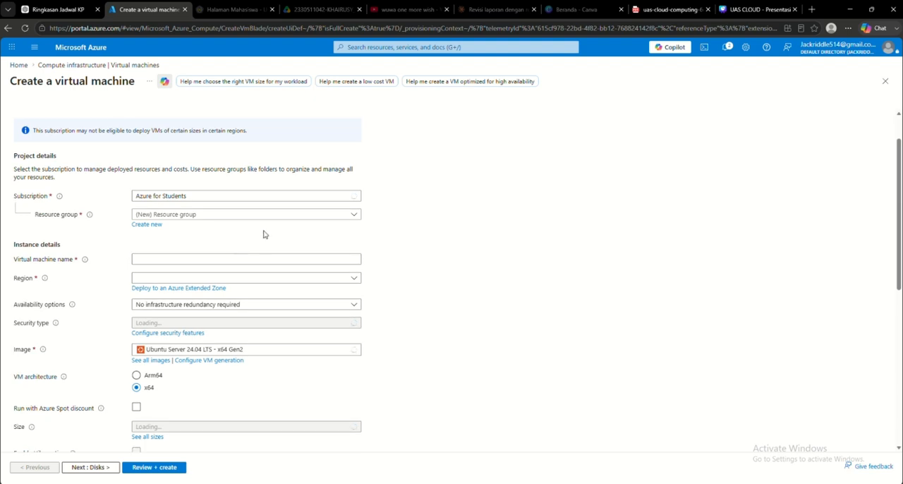
{"action": "left_click", "coordinate": [239, 219]}
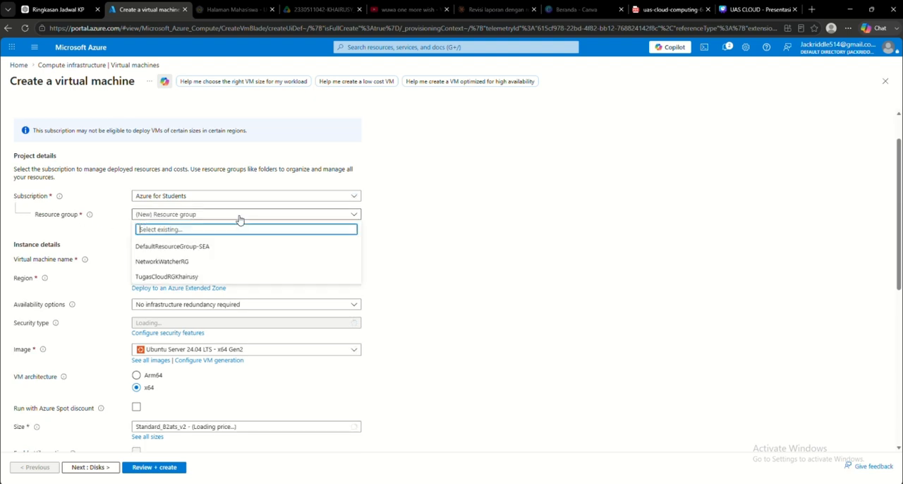
{"action": "left_click", "coordinate": [195, 280]}
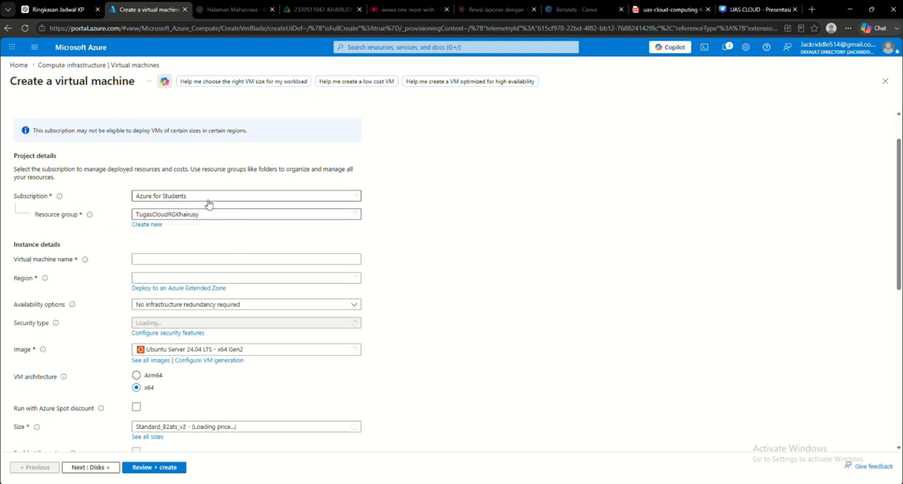
Step: Name the virtual machine fghjkl and check the region choices without selecting one
{"action": "left_click", "coordinate": [168, 259]}
{"action": "type", "text": "t"}
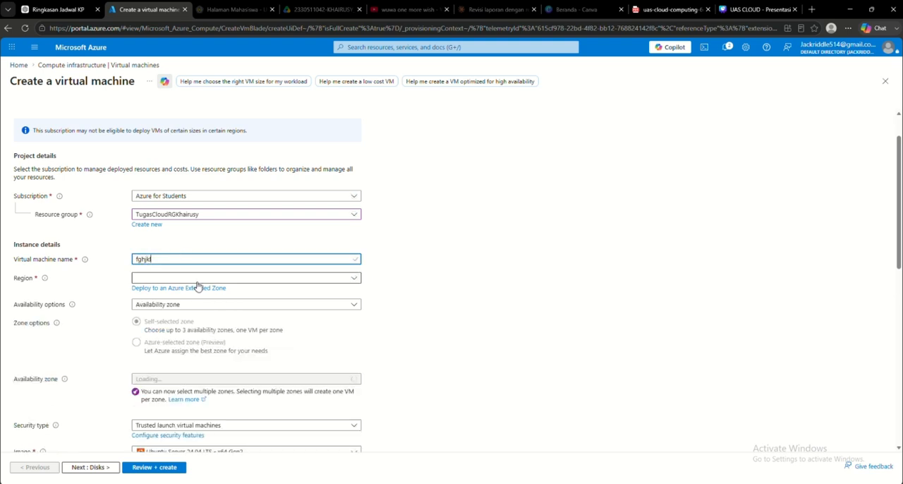
{"action": "left_click", "coordinate": [235, 281]}
{"action": "left_click", "coordinate": [475, 303]}
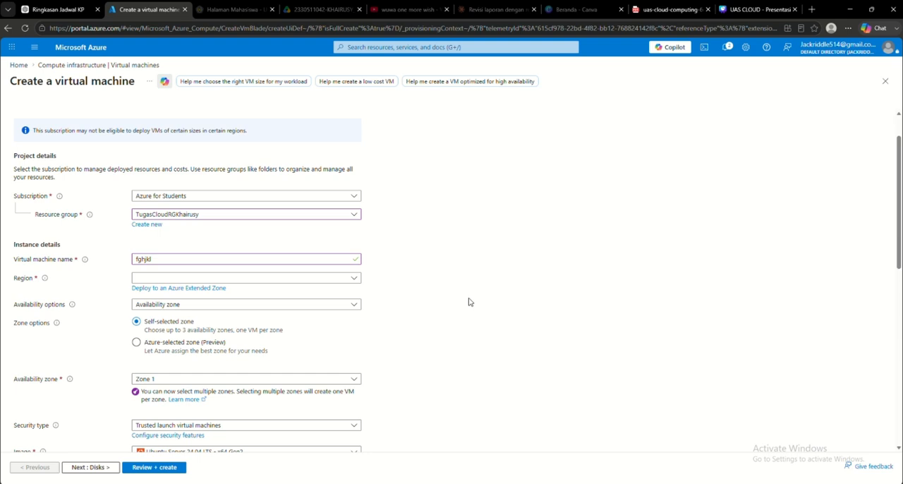
{"action": "left_click", "coordinate": [243, 280]}
{"action": "left_click", "coordinate": [461, 242]}
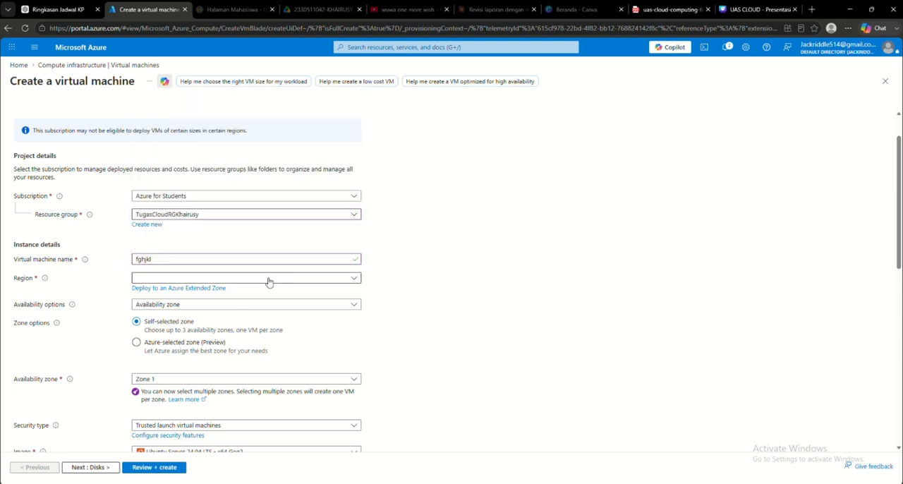
Step: Set the virtual machine's image to Ubuntu Server 22.04 LTS - x64 Gen 2 from the Marketplace's full image list
{"action": "scroll", "coordinate": [422, 264], "scroll_direction": "down", "scroll_amount": 1}
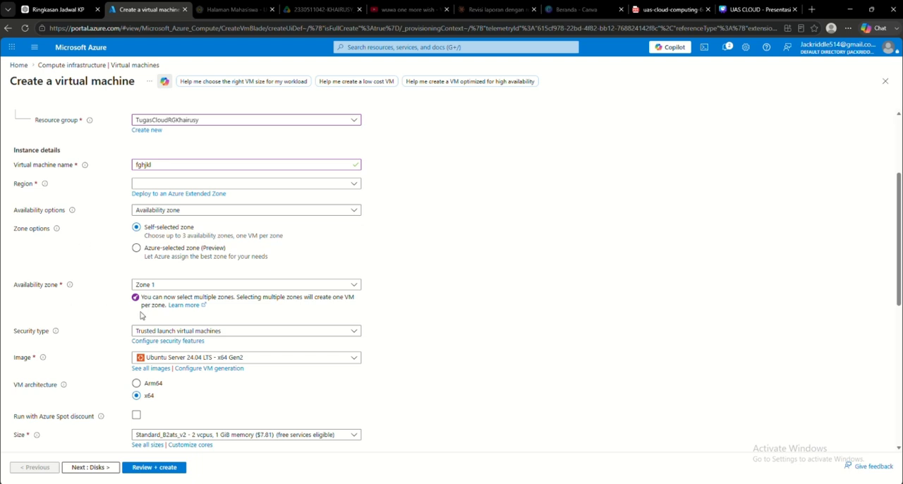
{"action": "scroll", "coordinate": [140, 313], "scroll_direction": "down", "scroll_amount": 1}
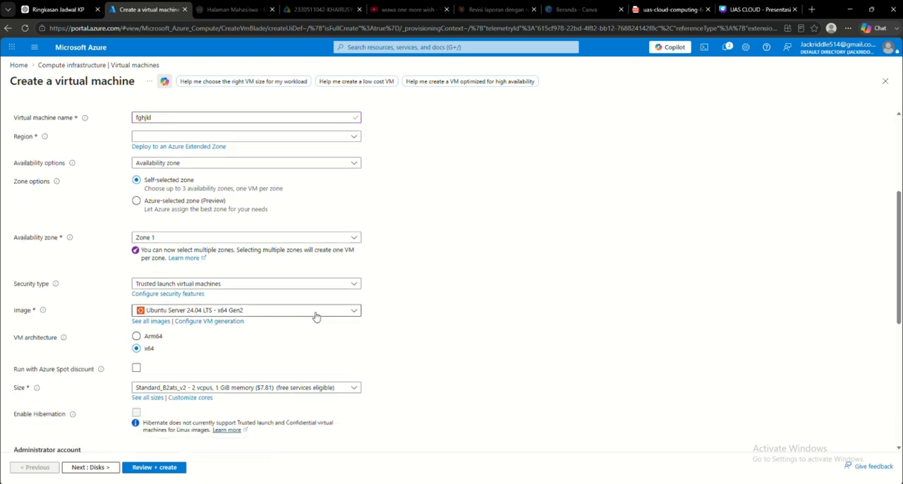
{"action": "left_click", "coordinate": [344, 315]}
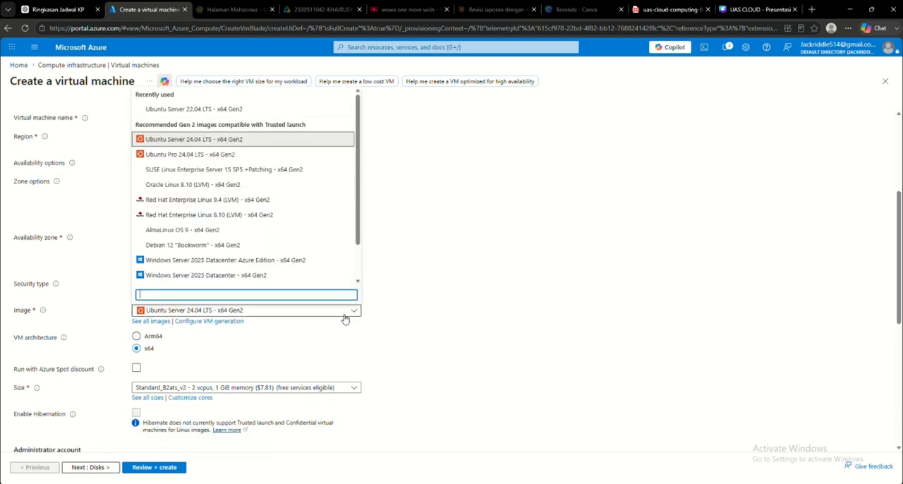
{"action": "left_click", "coordinate": [149, 324]}
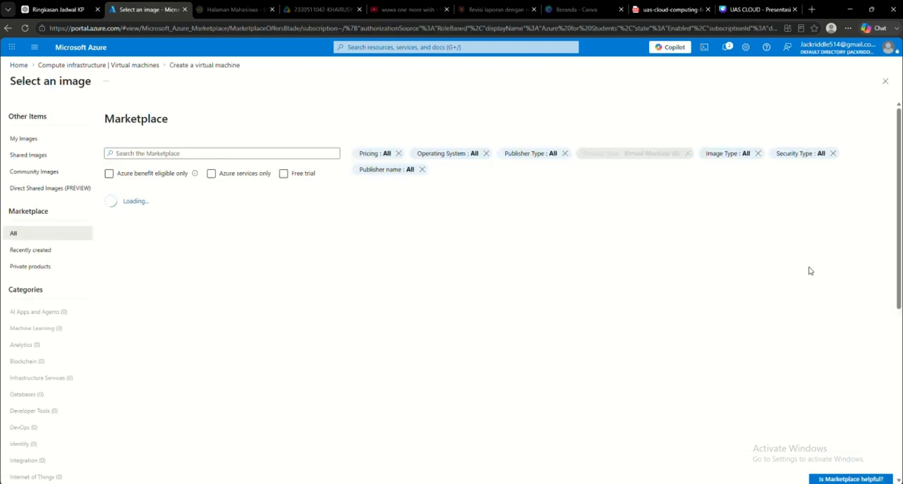
{"action": "left_click", "coordinate": [786, 266]}
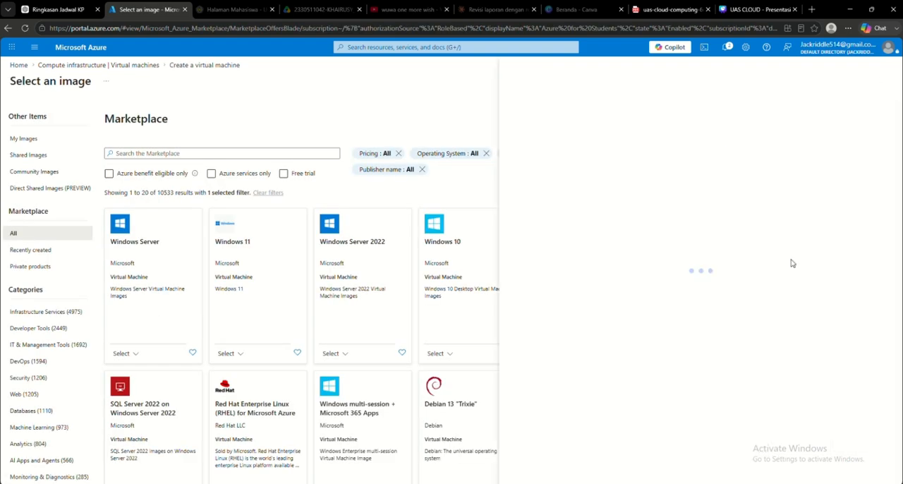
{"action": "left_click", "coordinate": [885, 68]}
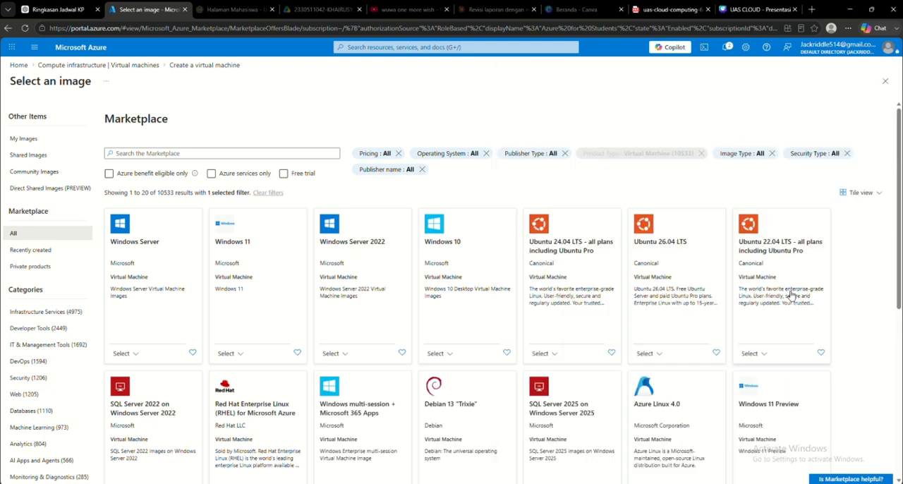
{"action": "left_click", "coordinate": [752, 353]}
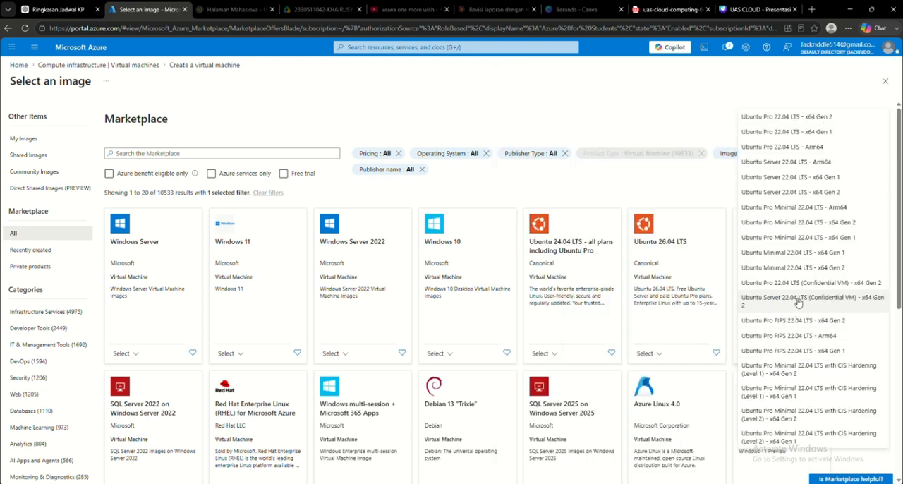
{"action": "left_click", "coordinate": [819, 196]}
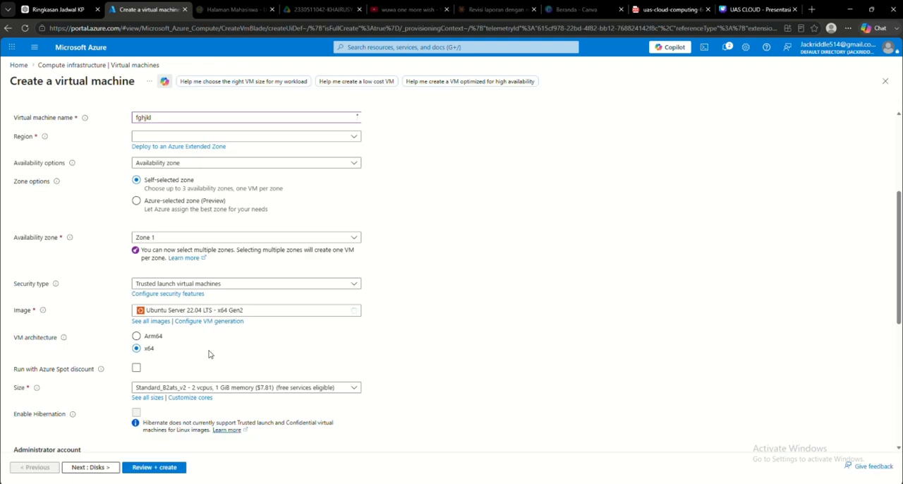
{"action": "scroll", "coordinate": [205, 355], "scroll_direction": "down", "scroll_amount": 2}
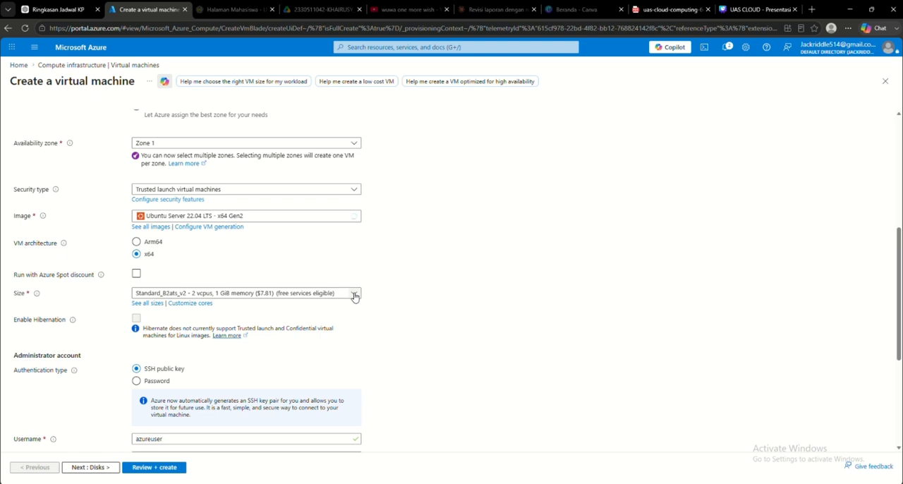
Step: Open the full list of VM sizes, examine the B2ats_v2 (free services eligible) entry, and return to the virtual machine form
{"action": "left_click_drag", "start_coordinate": [134, 294], "coordinate": [319, 298]}
{"action": "left_click", "coordinate": [470, 312]}
{"action": "left_click", "coordinate": [147, 304]}
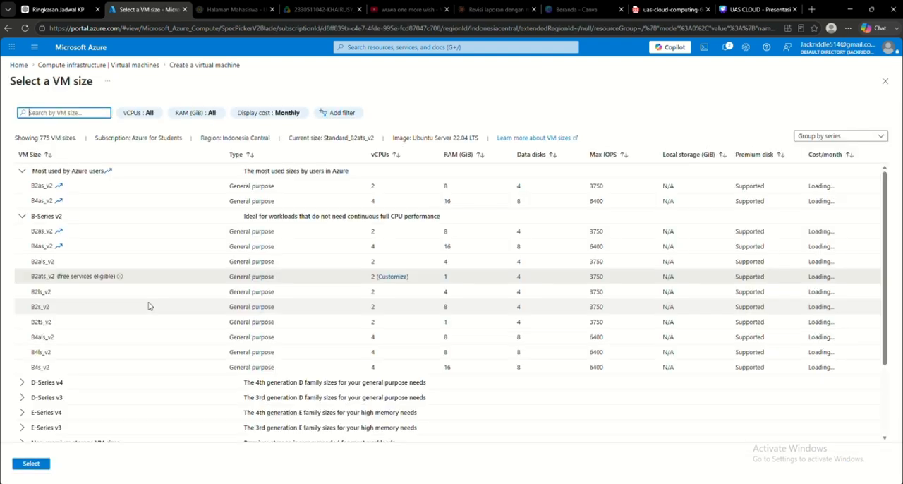
{"action": "left_click", "coordinate": [56, 332]}
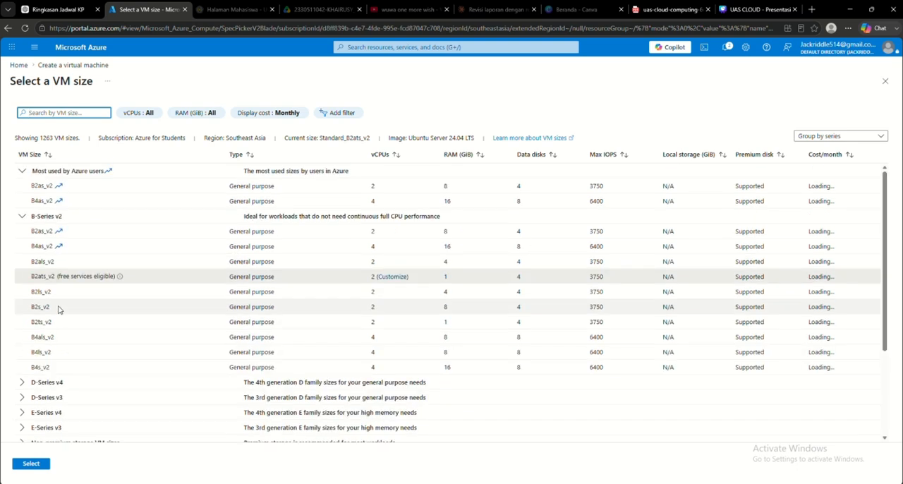
{"action": "left_click_drag", "start_coordinate": [31, 276], "coordinate": [113, 281]}
{"action": "left_click", "coordinate": [166, 285]}
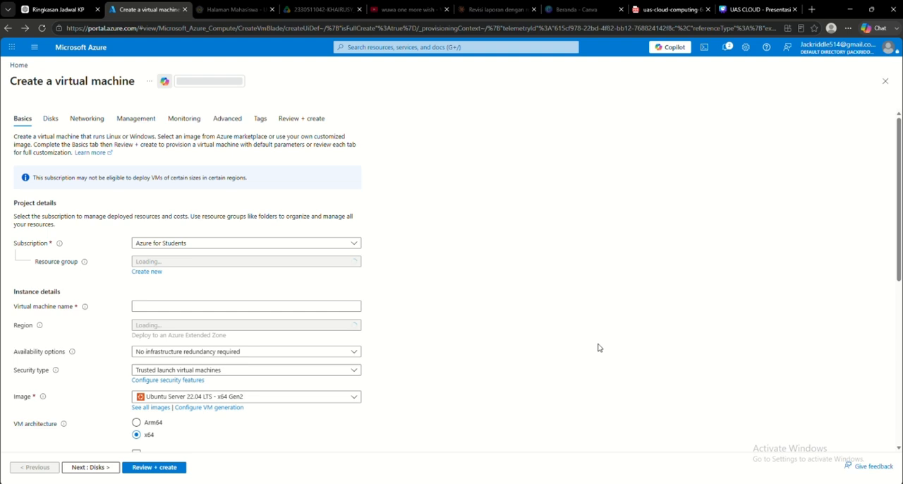
{"action": "scroll", "coordinate": [432, 353], "scroll_direction": "down", "scroll_amount": 5}
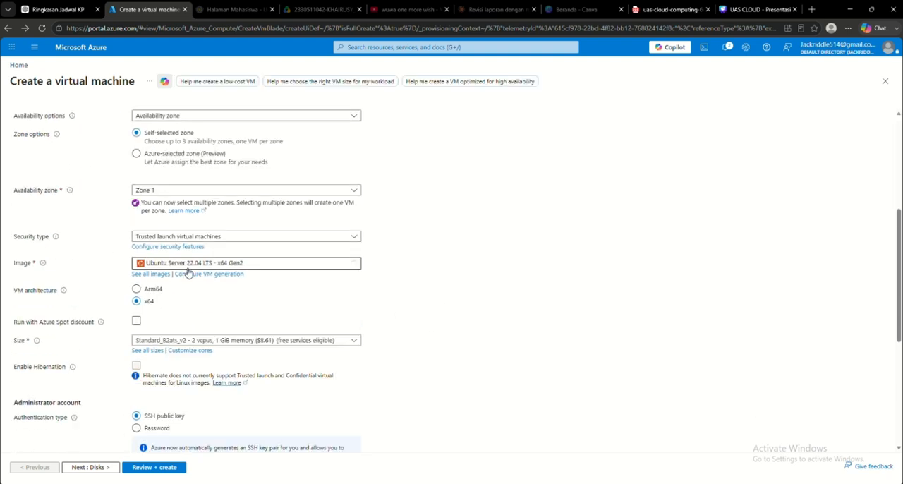
Step: Set the administrator account's authentication type to Password, with the username asa and an account password
{"action": "scroll", "coordinate": [198, 294], "scroll_direction": "down", "scroll_amount": 1}
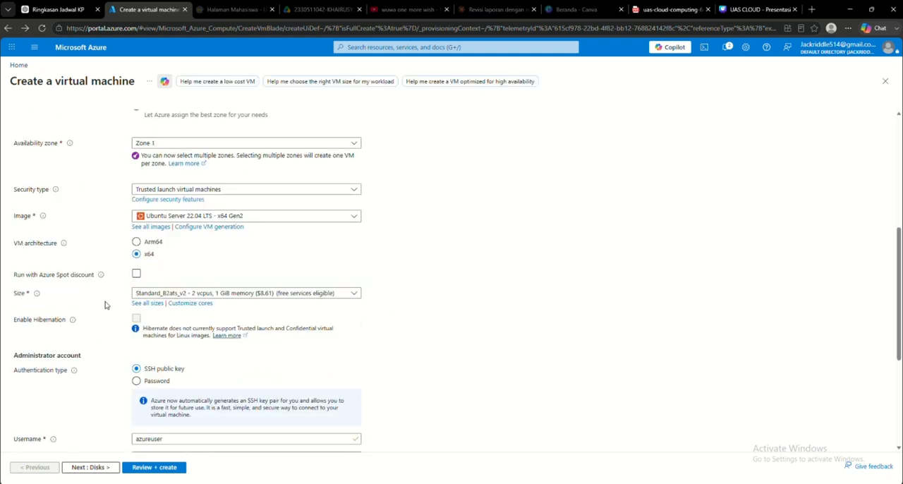
{"action": "scroll", "coordinate": [231, 309], "scroll_direction": "down", "scroll_amount": 1}
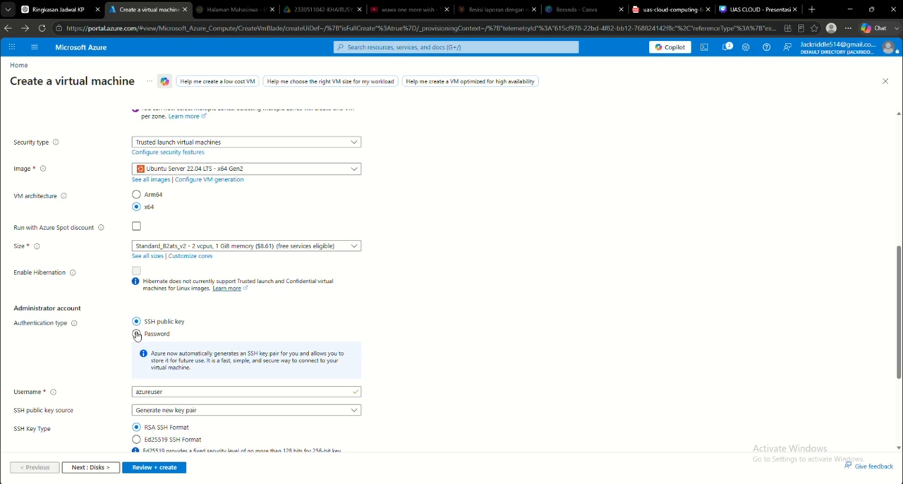
{"action": "left_click", "coordinate": [137, 335]}
{"action": "scroll", "coordinate": [400, 333], "scroll_direction": "down", "scroll_amount": 2}
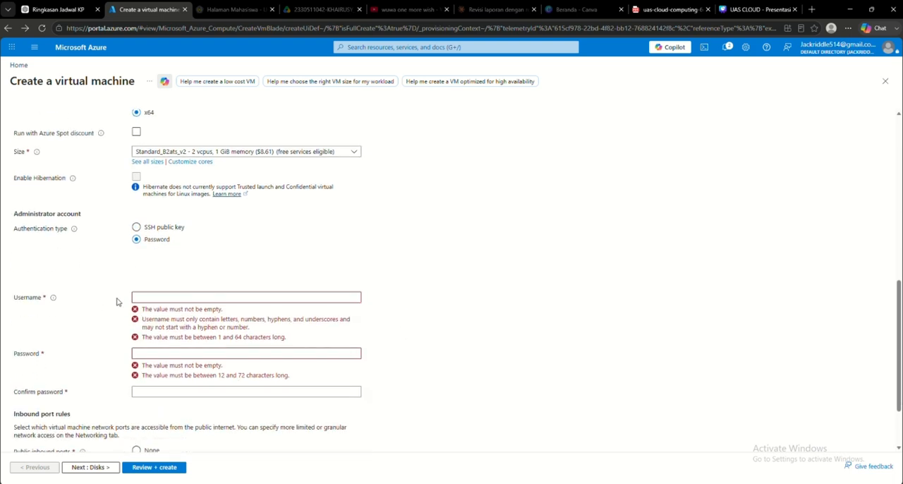
{"action": "left_click", "coordinate": [164, 300]}
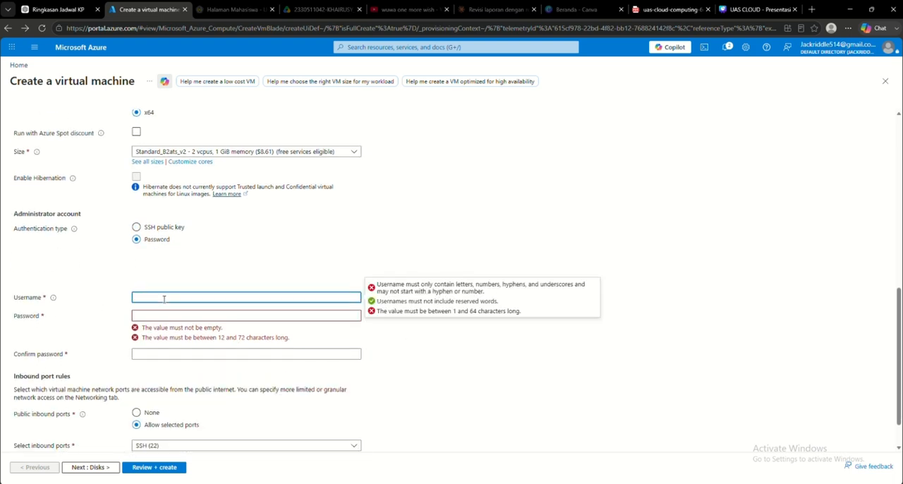
{"action": "type", "text": "asa"}
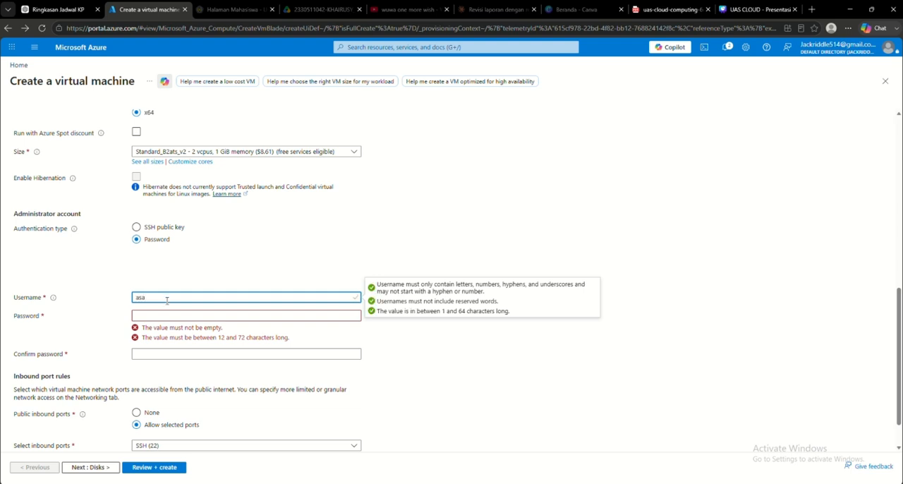
{"action": "left_click", "coordinate": [181, 315]}
{"action": "type", "text": "•••••••"}
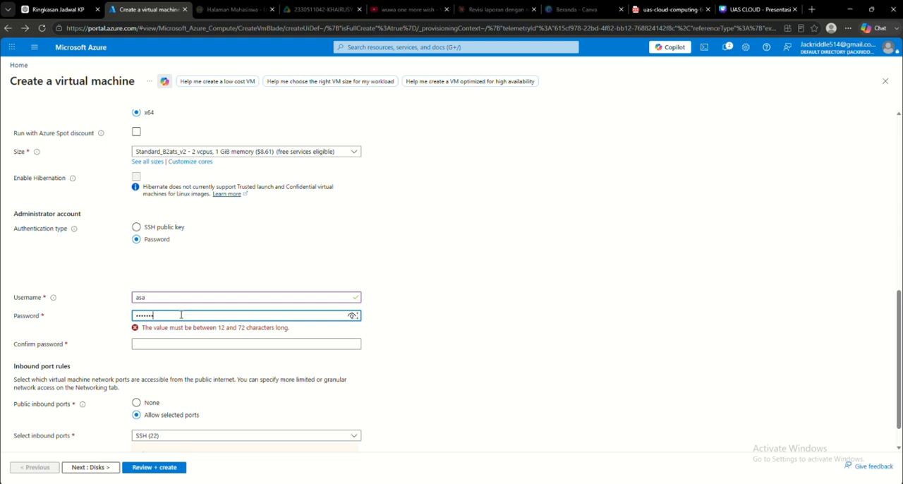
{"action": "left_click", "coordinate": [176, 363]}
Step: Check the selectable inbound ports in the inbound port rules without changing the selection
{"action": "scroll", "coordinate": [233, 365], "scroll_direction": "down", "scroll_amount": 1}
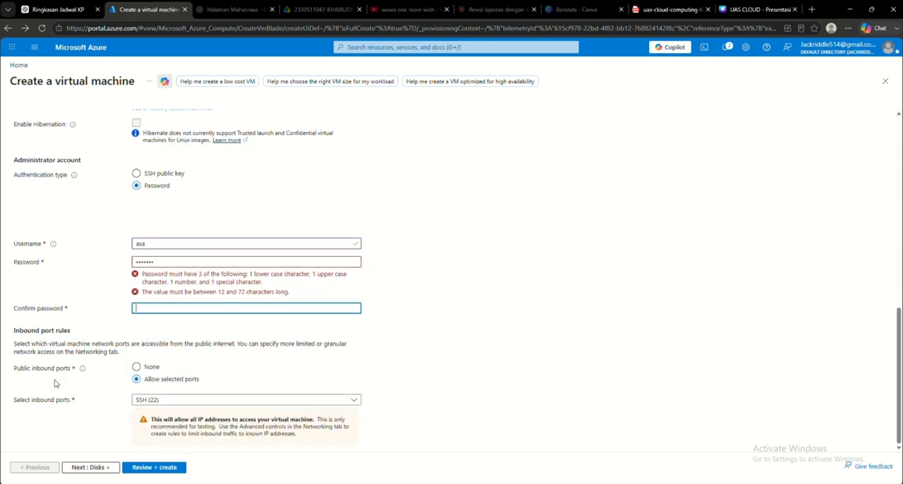
{"action": "left_click", "coordinate": [182, 403]}
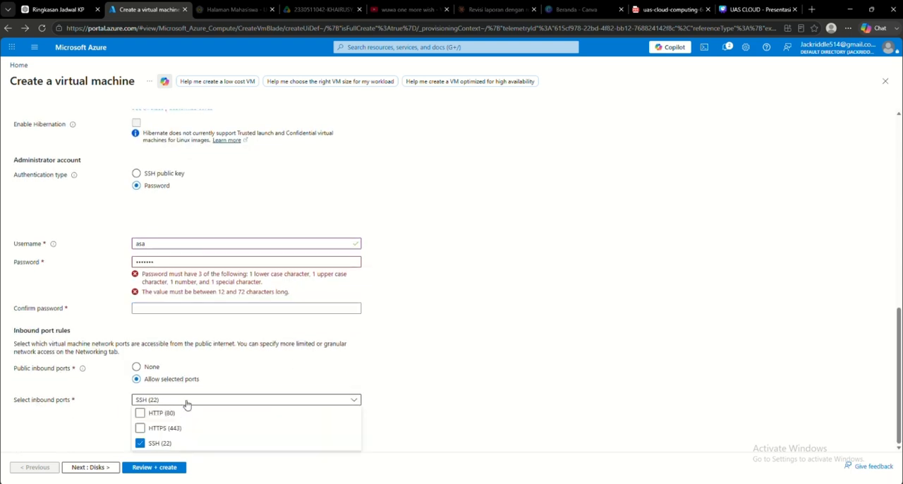
{"action": "left_click", "coordinate": [457, 376]}
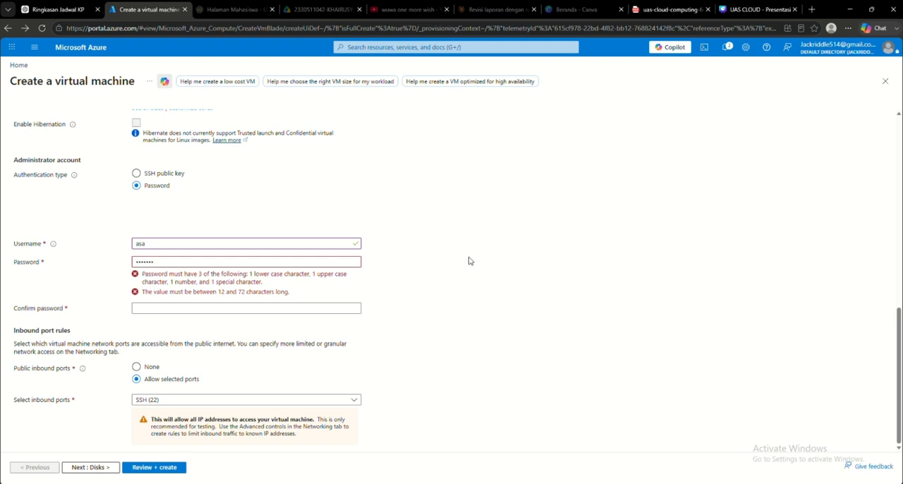
Step: Leave the virtual machine form without creating the machine and go back to the portal's home page
{"action": "left_click", "coordinate": [506, 91]}
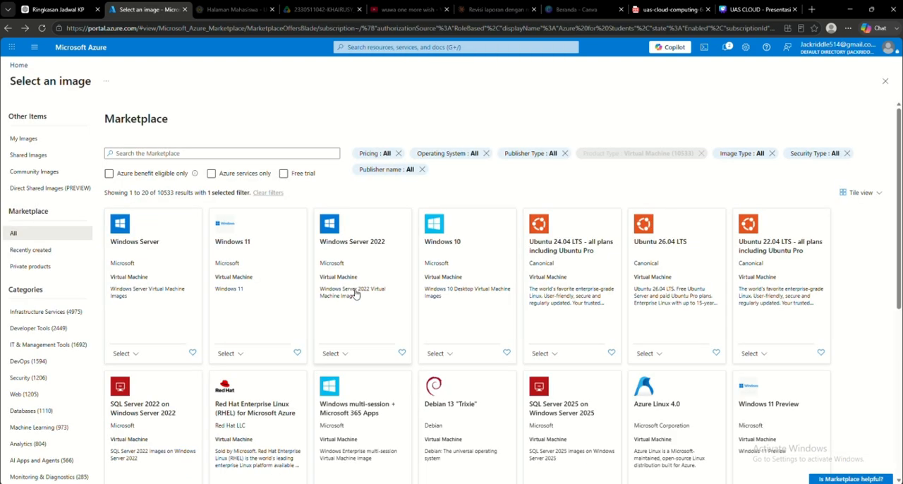
{"action": "key", "text": "alt+Left"}
{"action": "key", "text": "alt+Left"}
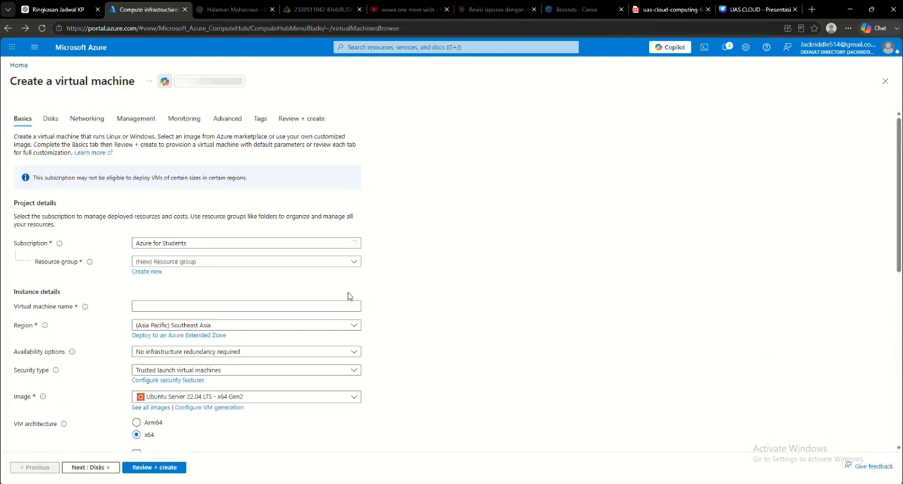
{"action": "key", "text": "alt+Left"}
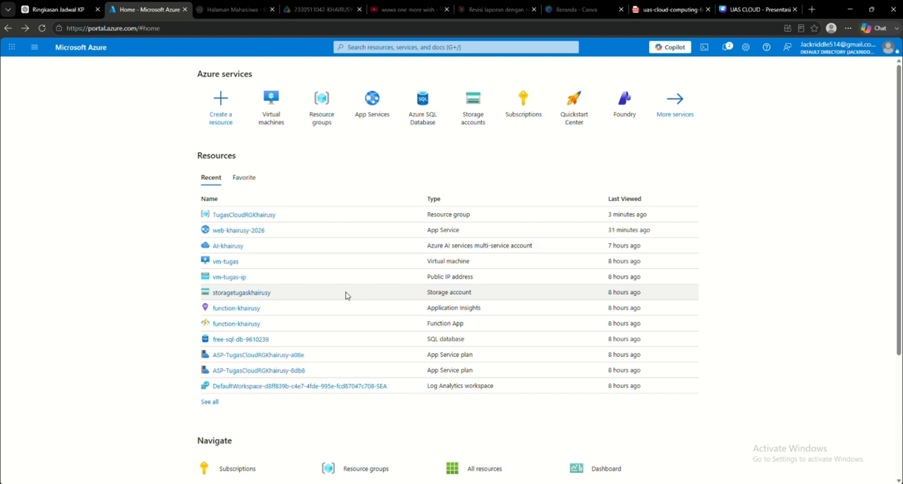
Step: Open the overview of the existing virtual machine vm-tugas and examine its operating system and size
{"action": "left_click", "coordinate": [271, 99]}
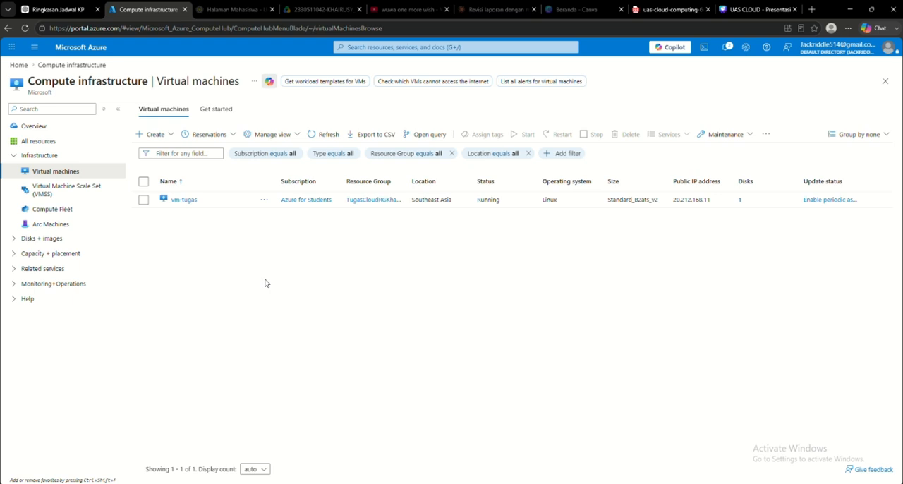
{"action": "key", "text": "alt+Left"}
{"action": "left_click", "coordinate": [272, 113]}
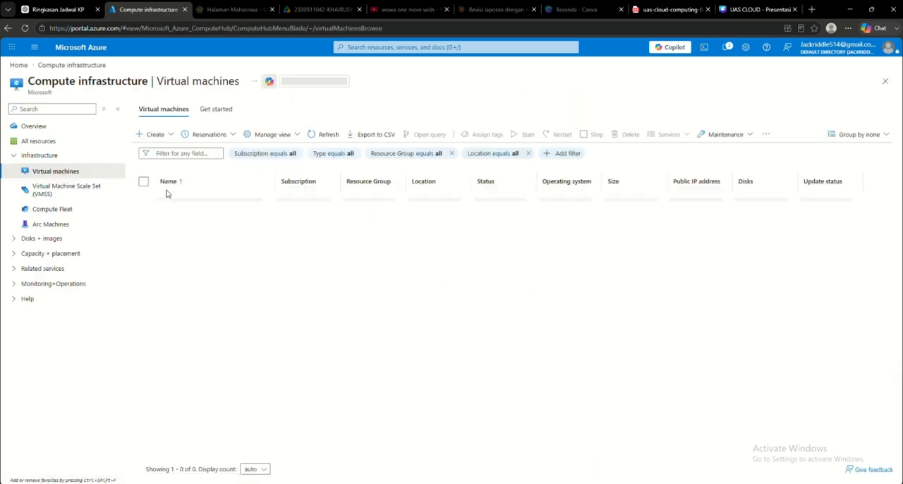
{"action": "left_click", "coordinate": [188, 201]}
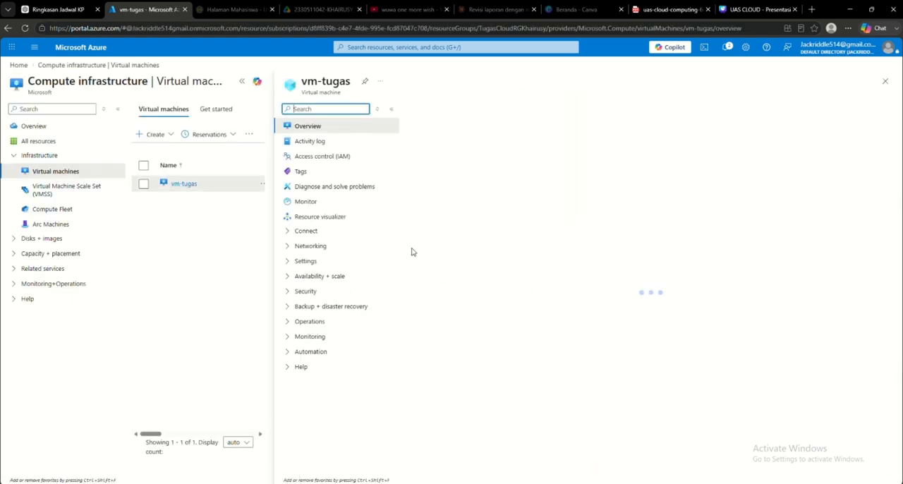
{"action": "scroll", "coordinate": [618, 256], "scroll_direction": "down", "scroll_amount": 2}
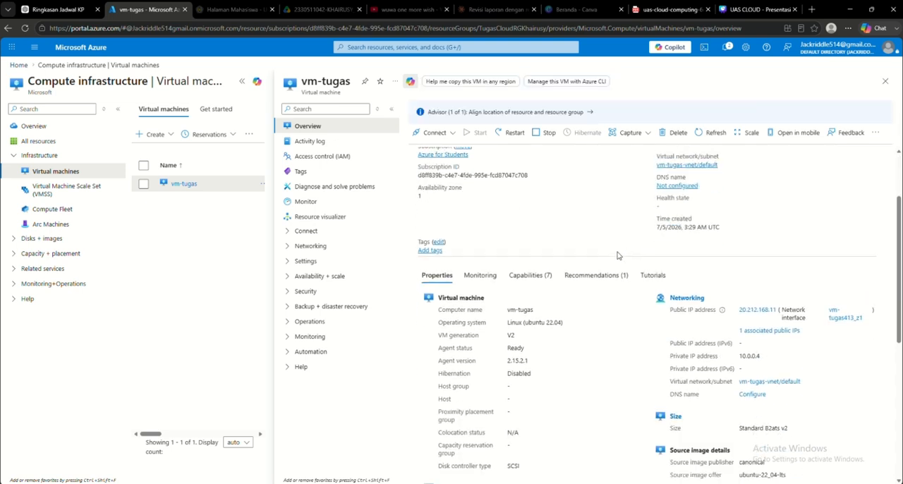
{"action": "scroll", "coordinate": [619, 255], "scroll_direction": "up", "scroll_amount": 2}
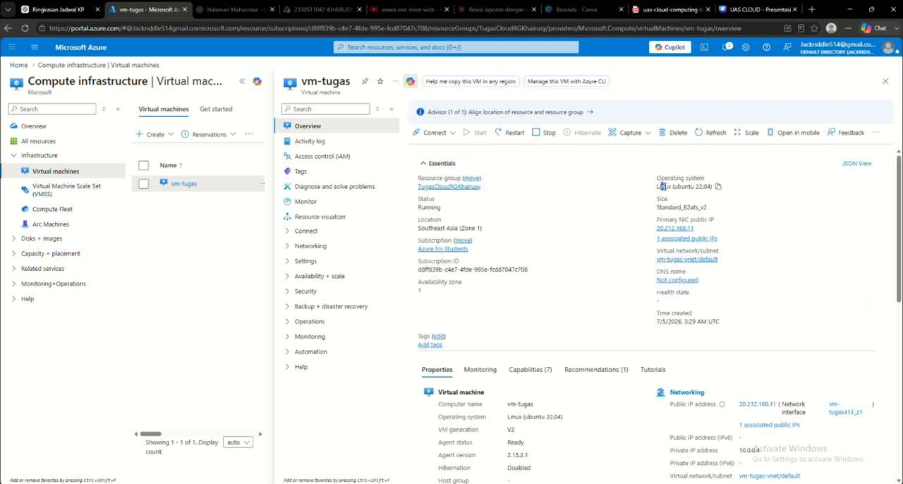
{"action": "left_click_drag", "start_coordinate": [662, 186], "coordinate": [709, 187]}
{"action": "left_click_drag", "start_coordinate": [662, 207], "coordinate": [710, 209]}
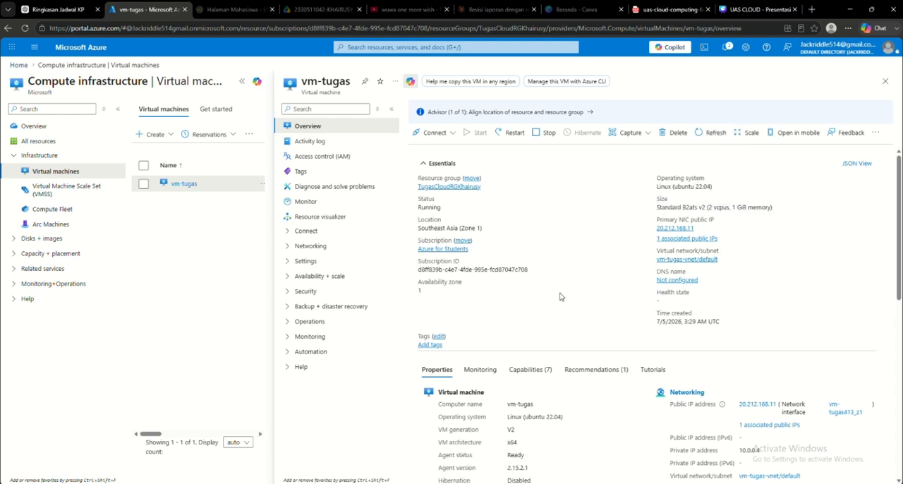
Step: Return to the portal's home page and look at the resource search suggestions and the resource creation catalogue
{"action": "left_click", "coordinate": [98, 65]}
{"action": "left_click", "coordinate": [82, 47]}
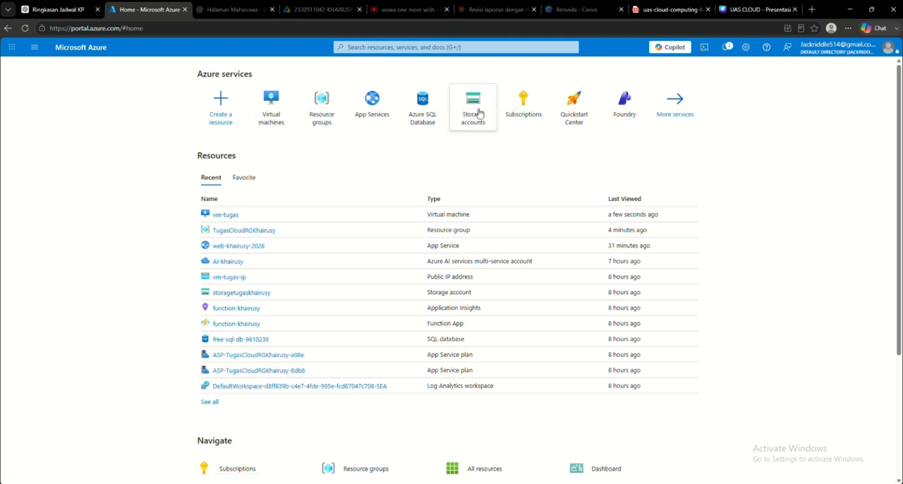
{"action": "left_click", "coordinate": [403, 47]}
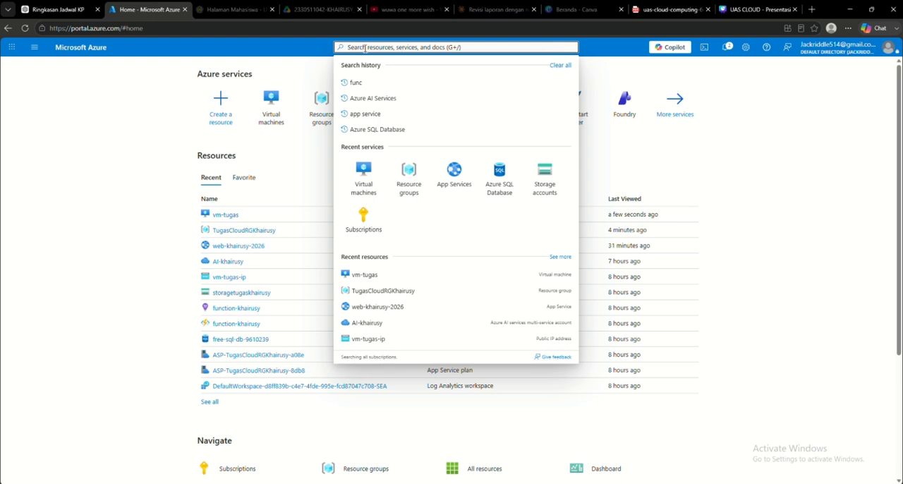
{"action": "left_click", "coordinate": [721, 191]}
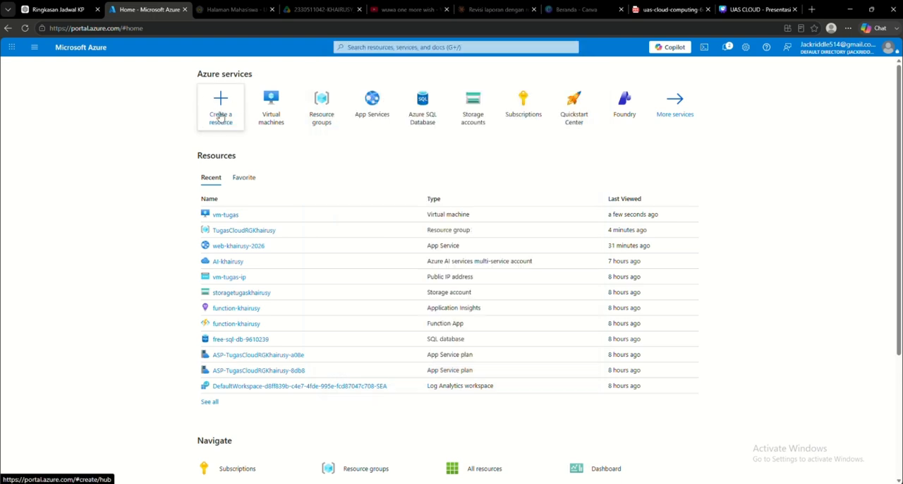
{"action": "left_click", "coordinate": [221, 117]}
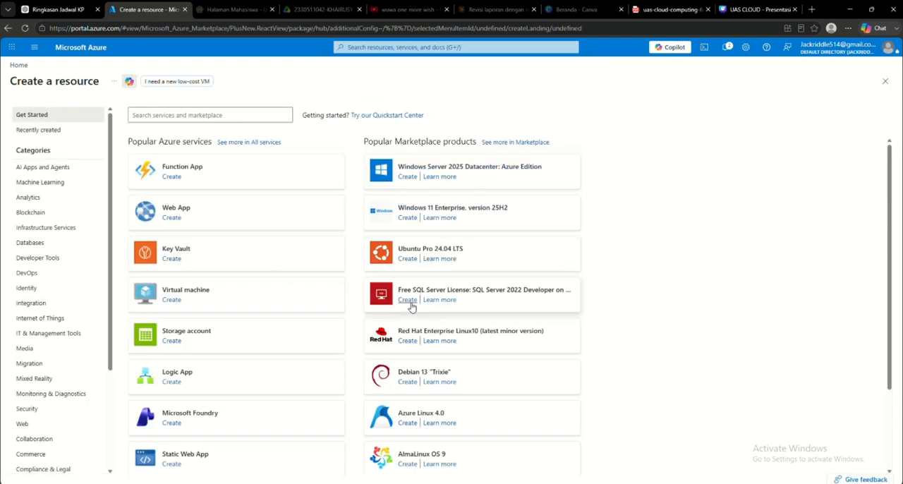
{"action": "key", "text": "alt+Left"}
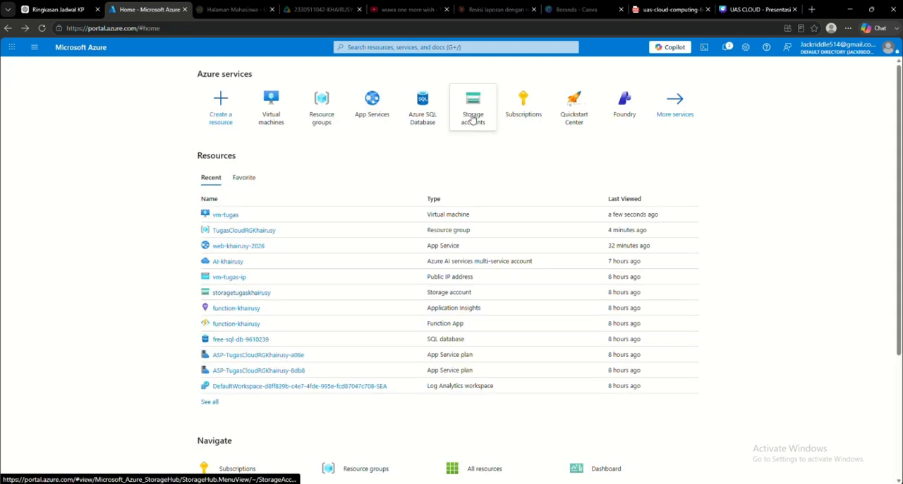
Step: Open a new storage account form from the storage accounts list, check its resource group choices, and return without creating anything
{"action": "left_click", "coordinate": [468, 115]}
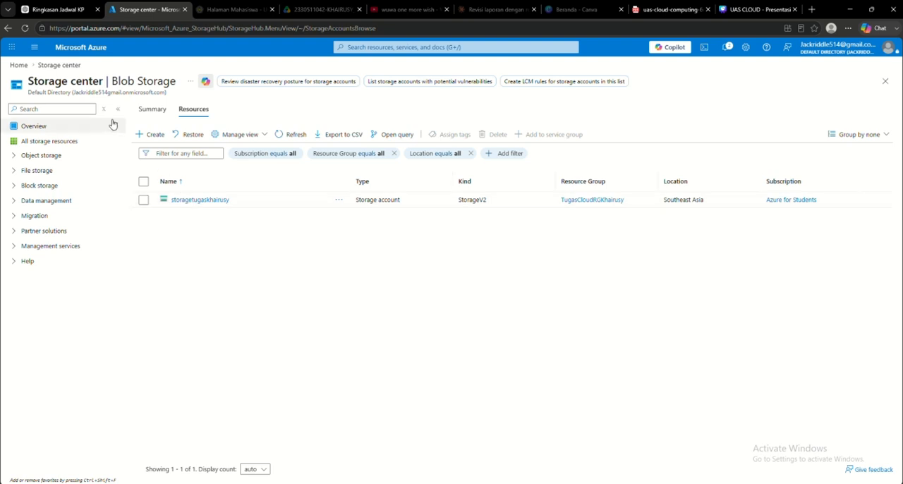
{"action": "left_click", "coordinate": [149, 134]}
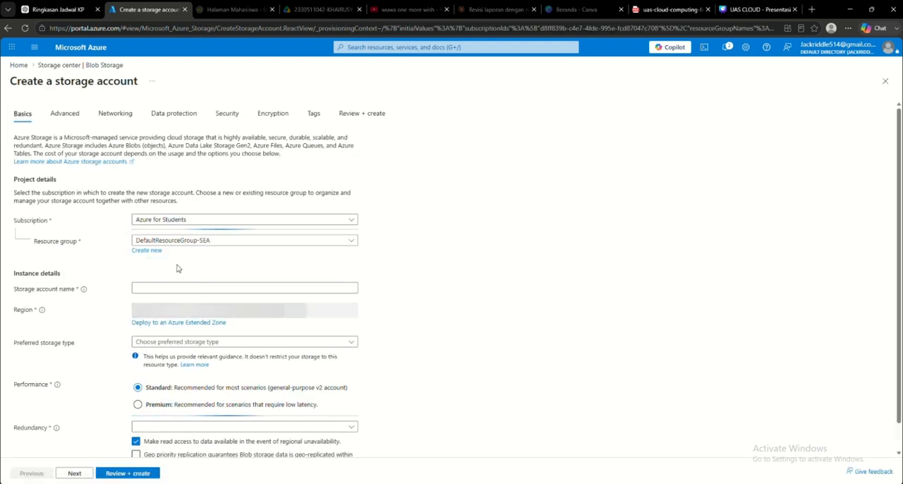
{"action": "scroll", "coordinate": [312, 252], "scroll_direction": "down", "scroll_amount": 1}
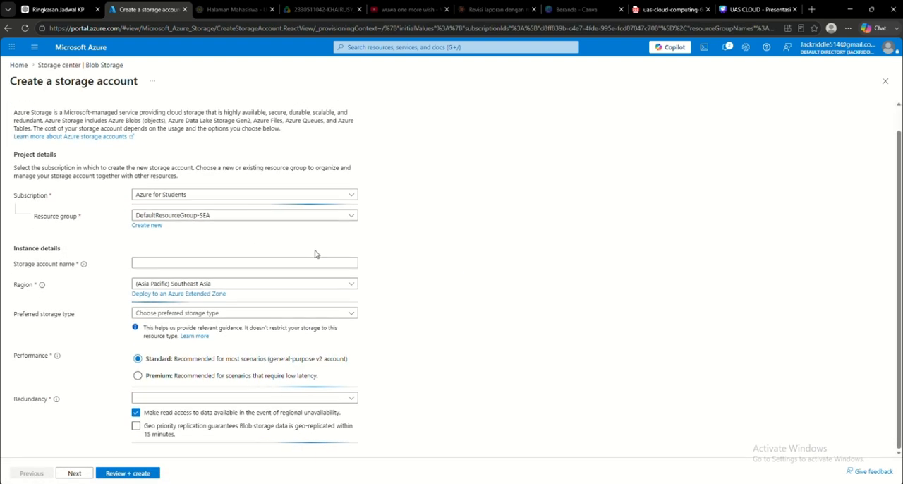
{"action": "left_click", "coordinate": [213, 214]}
{"action": "left_click", "coordinate": [603, 269]}
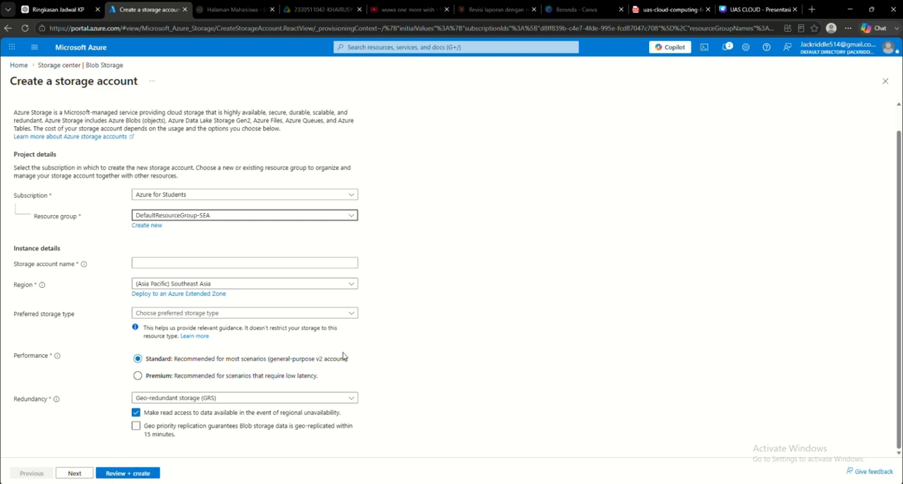
{"action": "key", "text": "alt+Left"}
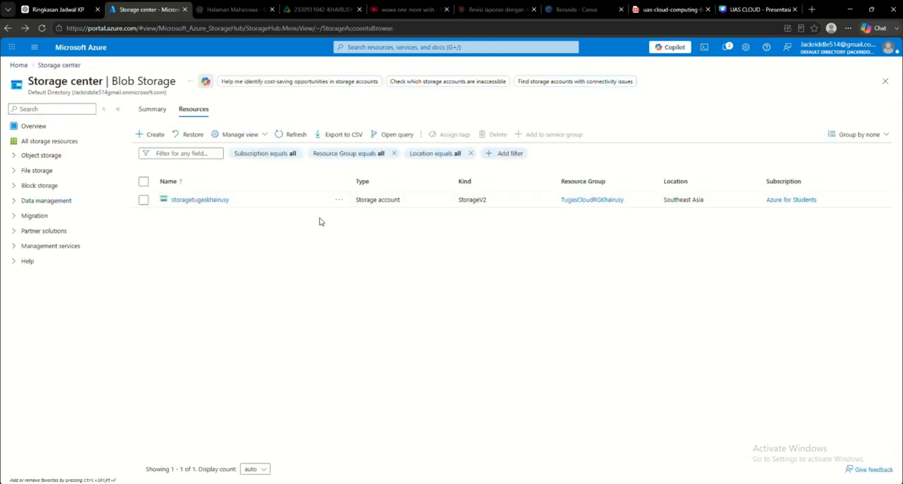
Step: Open the existing storage account's overview, examine its essentials and service properties, and return to the storage accounts list
{"action": "left_click", "coordinate": [205, 200]}
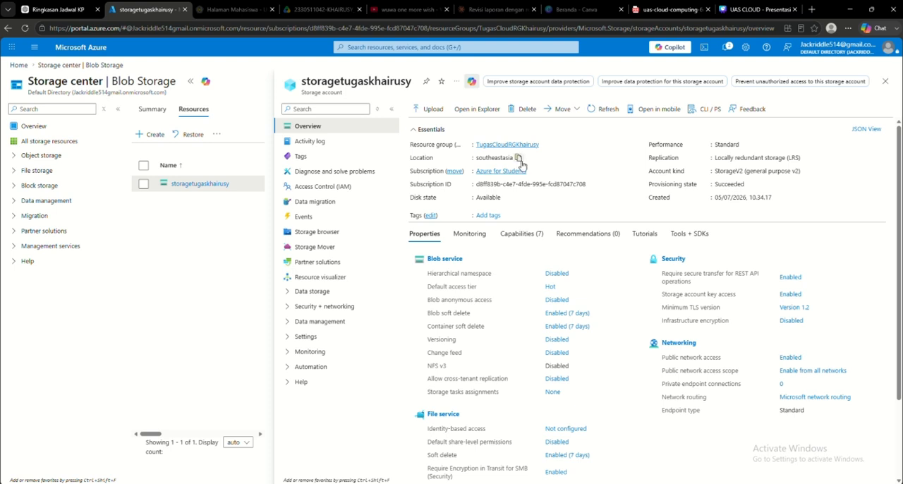
{"action": "scroll", "coordinate": [575, 326], "scroll_direction": "down", "scroll_amount": 3}
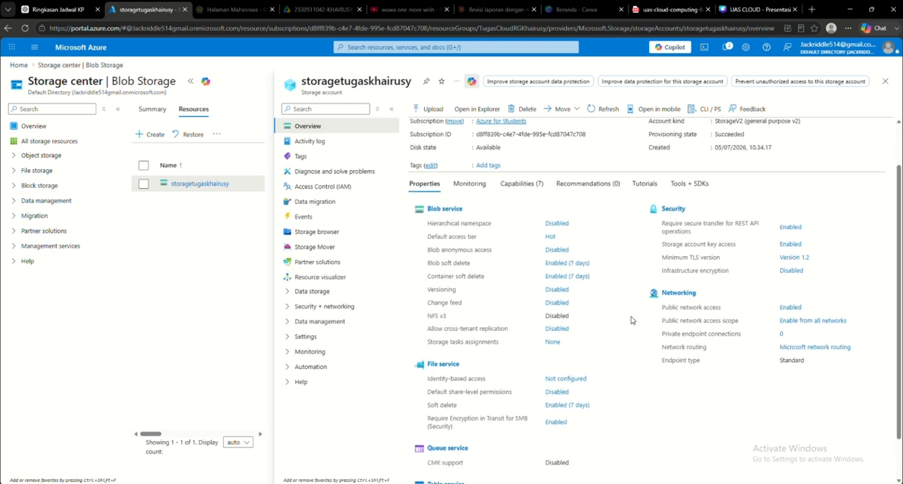
{"action": "scroll", "coordinate": [576, 315], "scroll_direction": "up", "scroll_amount": 3}
{"action": "key", "text": "alt+Left"}
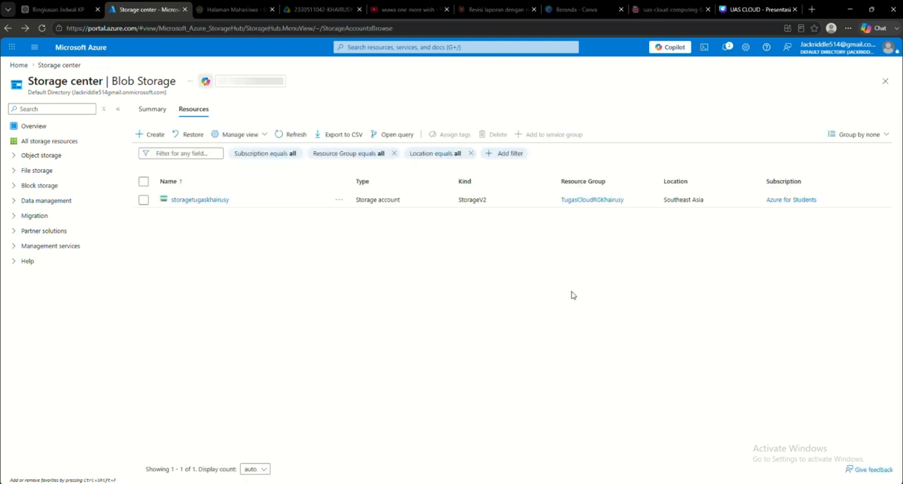
Step: Start a free-offer SQL database from the SQL databases list and choose the existing TugasCloud resource group for it
{"action": "key", "text": "alt+Left"}
{"action": "left_click", "coordinate": [475, 115]}
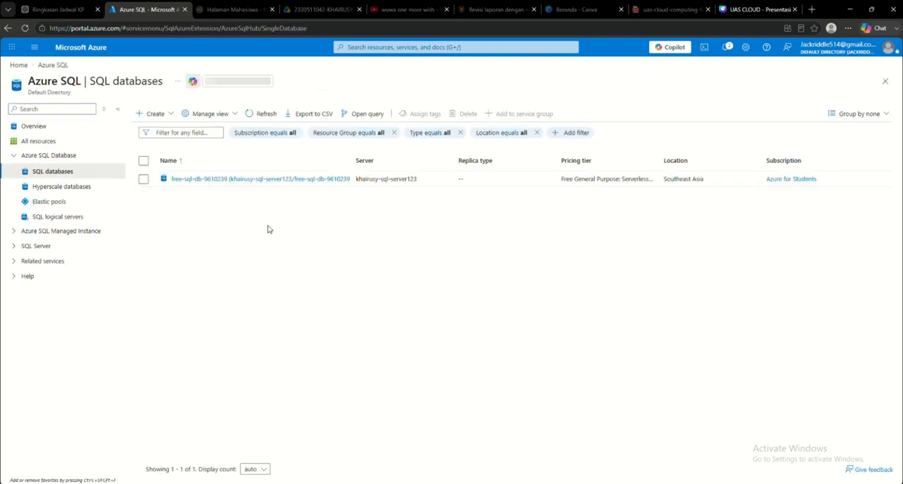
{"action": "left_click", "coordinate": [149, 114]}
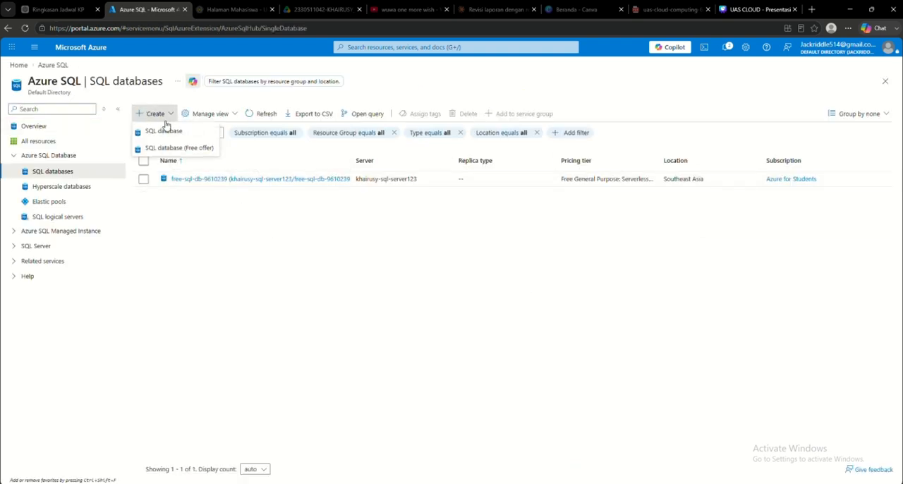
{"action": "left_click", "coordinate": [196, 153]}
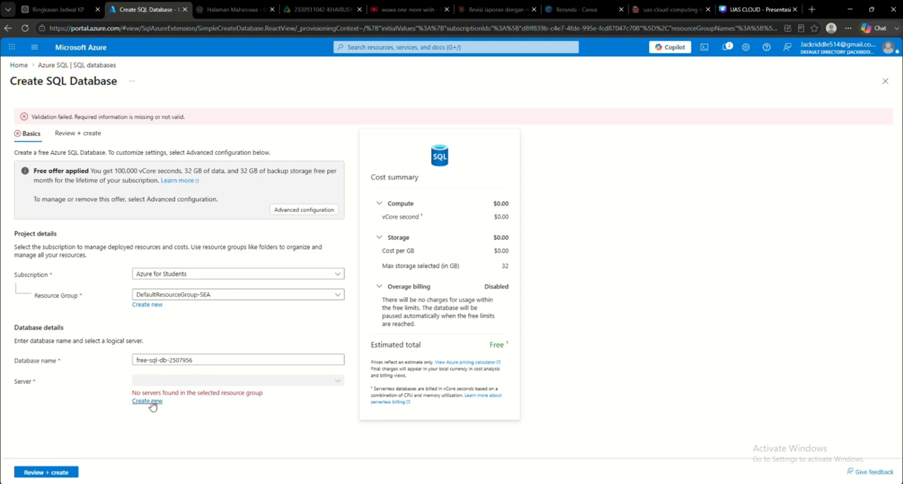
{"action": "left_click", "coordinate": [204, 294]}
{"action": "left_click", "coordinate": [198, 365]}
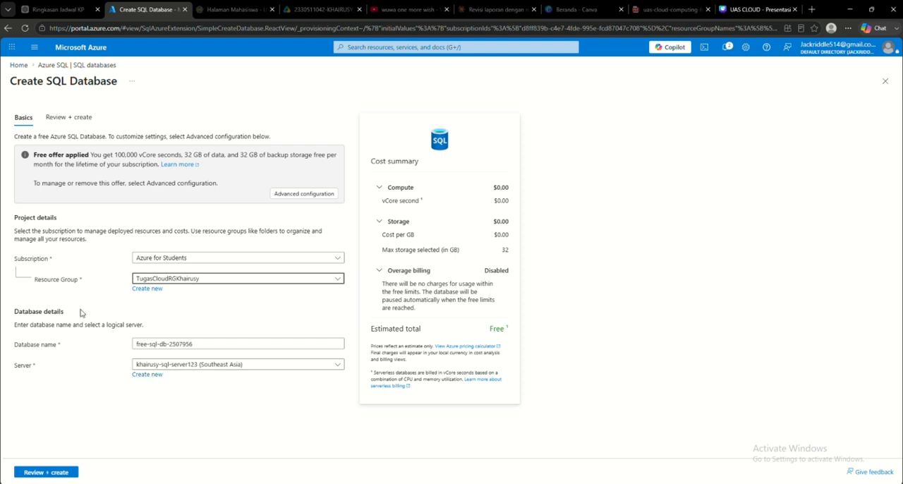
{"action": "left_click", "coordinate": [202, 281]}
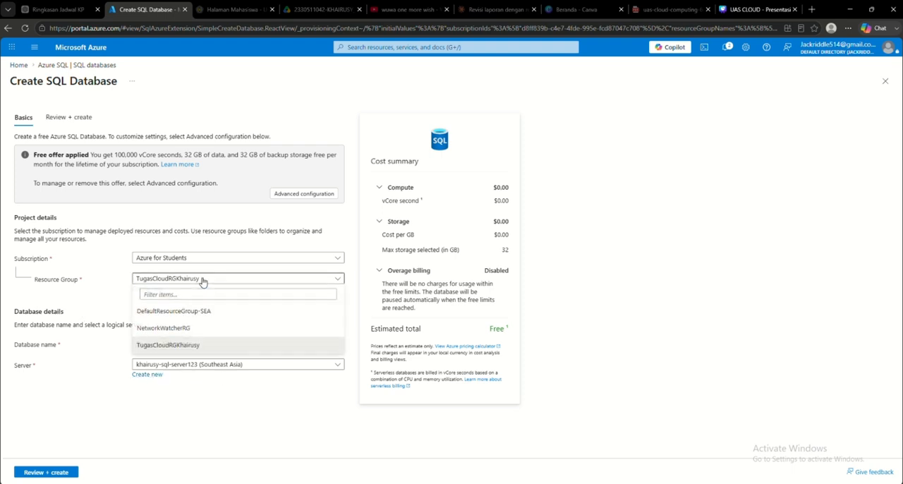
{"action": "left_click", "coordinate": [178, 351]}
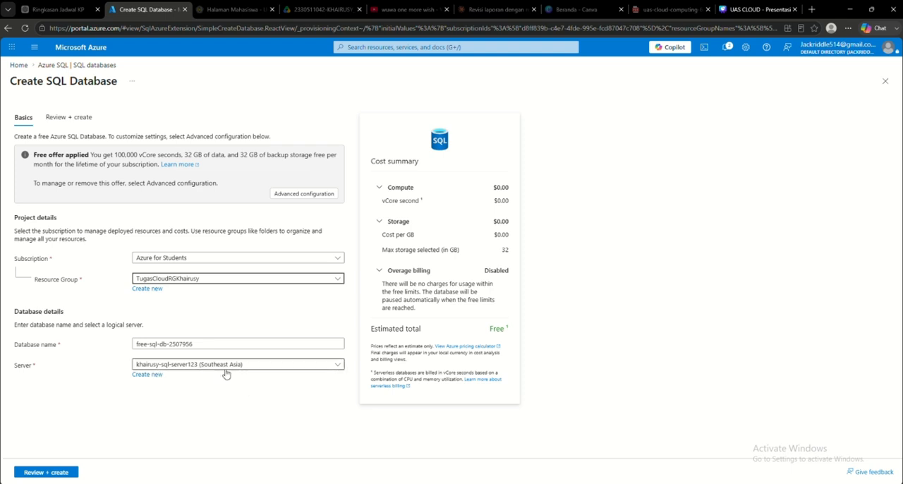
Step: Examine the settings of a new SQL database server and return to the SQL databases list without creating anything
{"action": "left_click", "coordinate": [146, 375]}
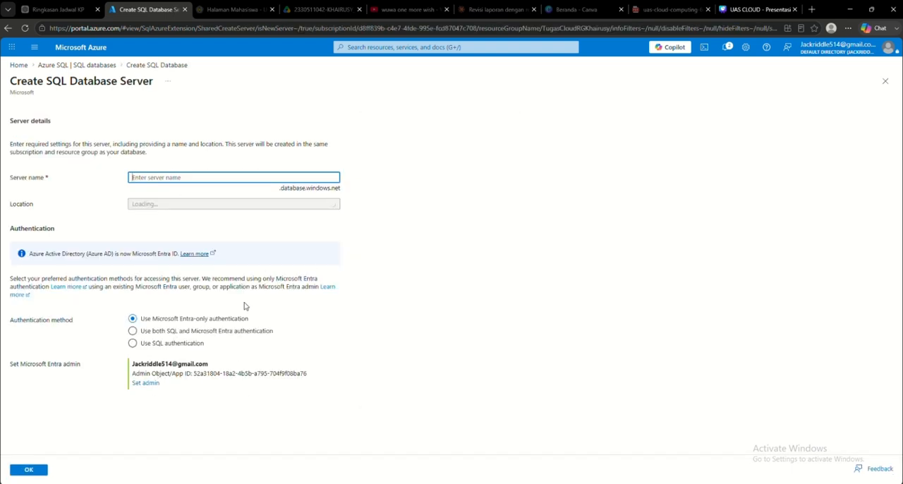
{"action": "key", "text": "alt+Left"}
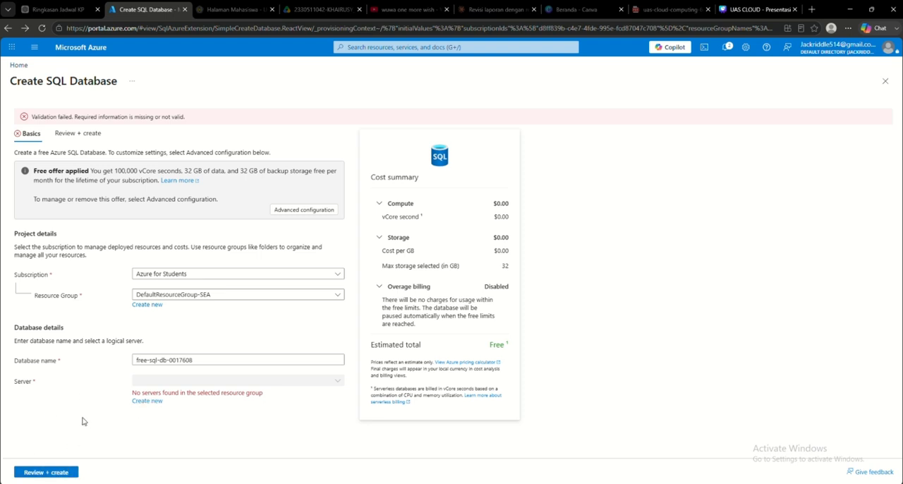
{"action": "key", "text": "alt+Left"}
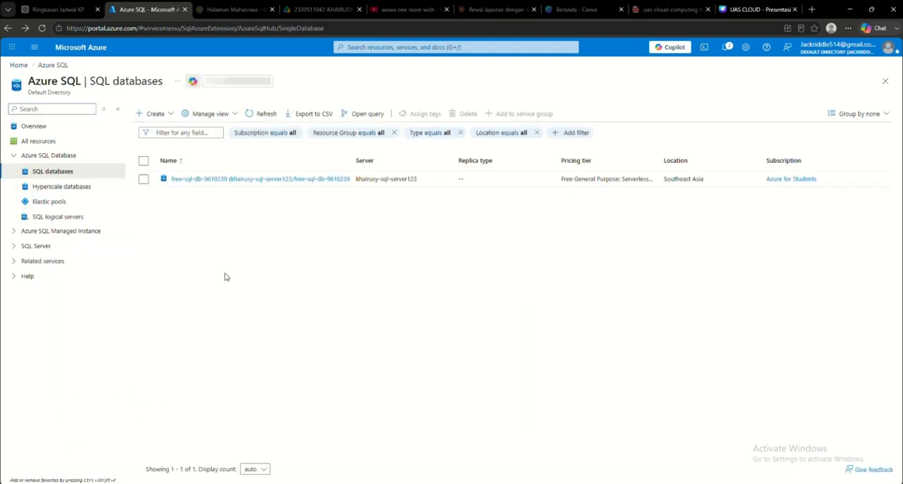
Step: Open the existing SQL database's overview, examine its essentials and return to the portal's home page
{"action": "left_click", "coordinate": [280, 179]}
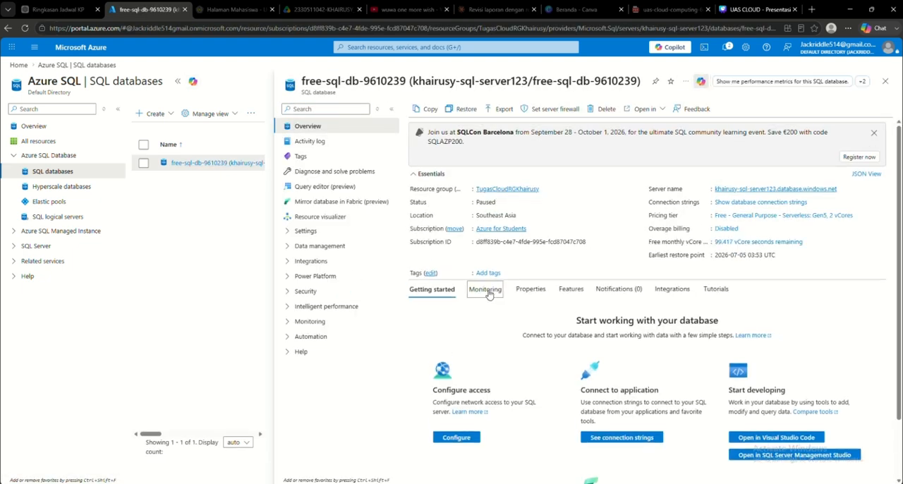
{"action": "key", "text": "alt+Left"}
{"action": "key", "text": "alt+Left"}
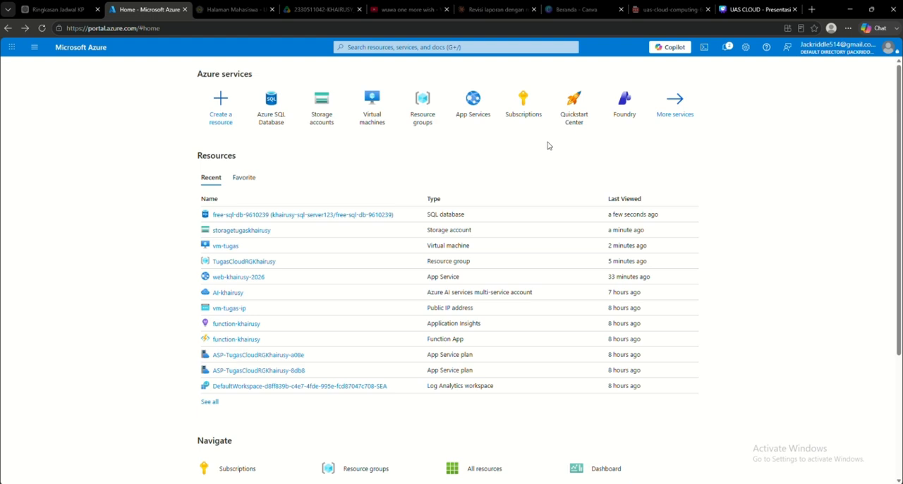
Step: Search the resource creation catalogue for "ai azure service" and open the Azure AI services creation form
{"action": "left_click", "coordinate": [220, 105]}
{"action": "left_click", "coordinate": [249, 114]}
{"action": "type", "text": "a"}
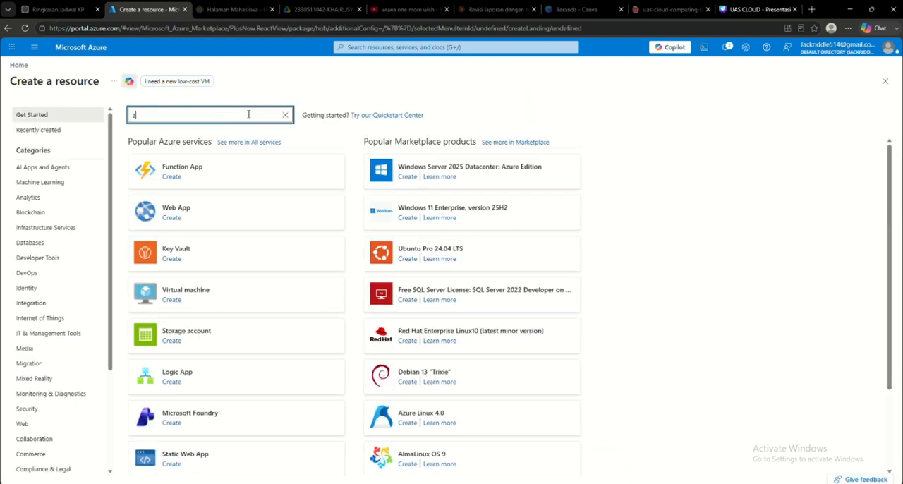
{"action": "type", "text": "i azure service"}
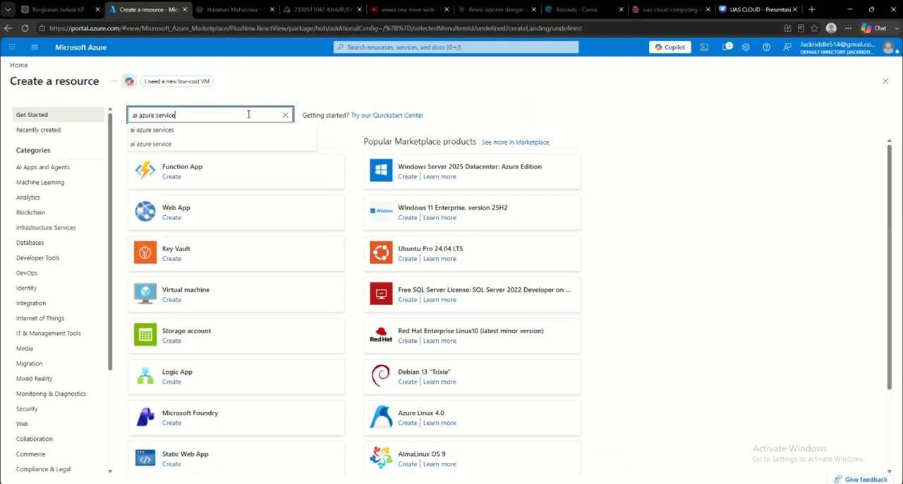
{"action": "key", "text": "Return"}
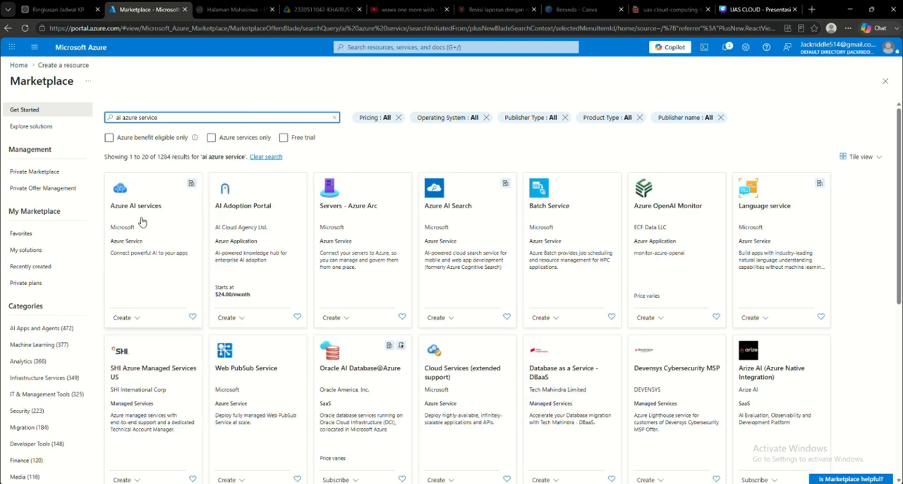
{"action": "left_click", "coordinate": [141, 221]}
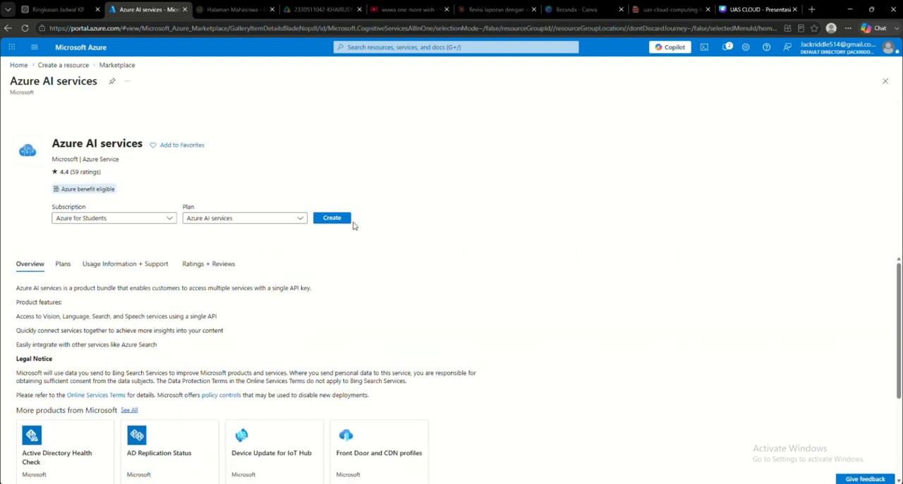
{"action": "left_click", "coordinate": [335, 226]}
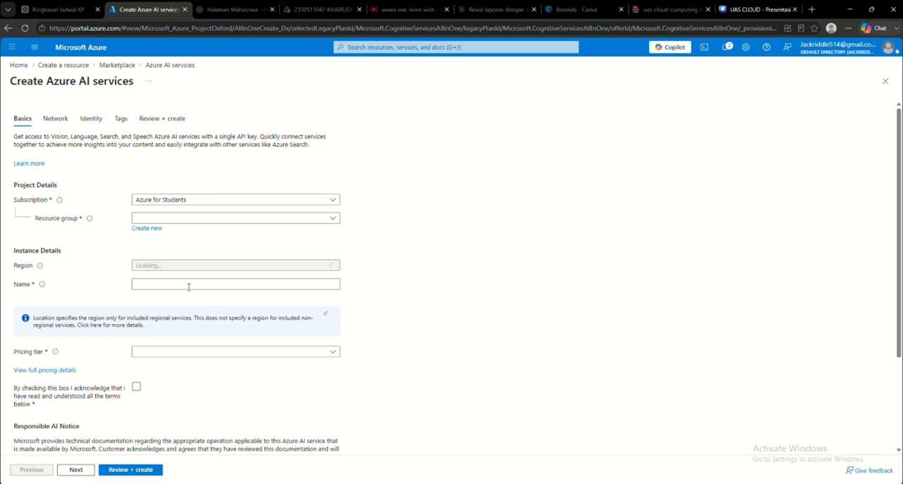
Step: Set the Azure AI services pricing tier to Standard S0 and return to the portal's home page without creating the resource
{"action": "scroll", "coordinate": [276, 274], "scroll_direction": "down", "scroll_amount": 1}
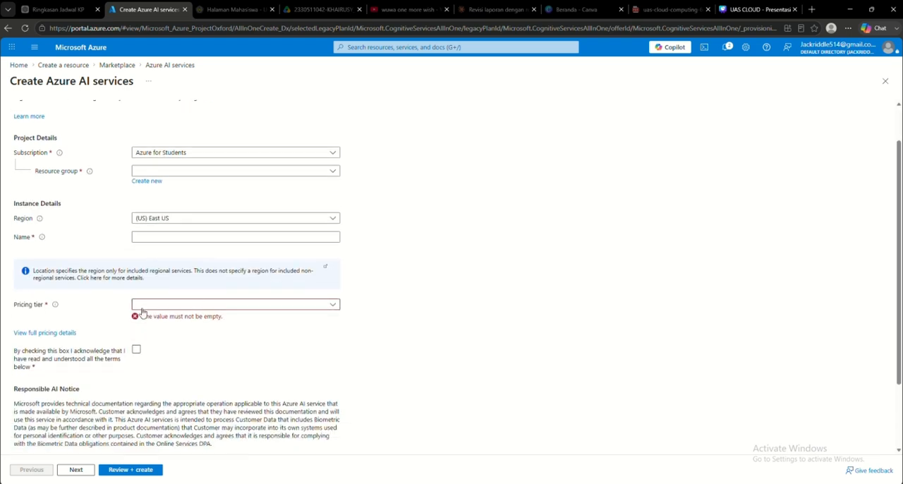
{"action": "left_click", "coordinate": [289, 307]}
{"action": "left_click", "coordinate": [258, 320]}
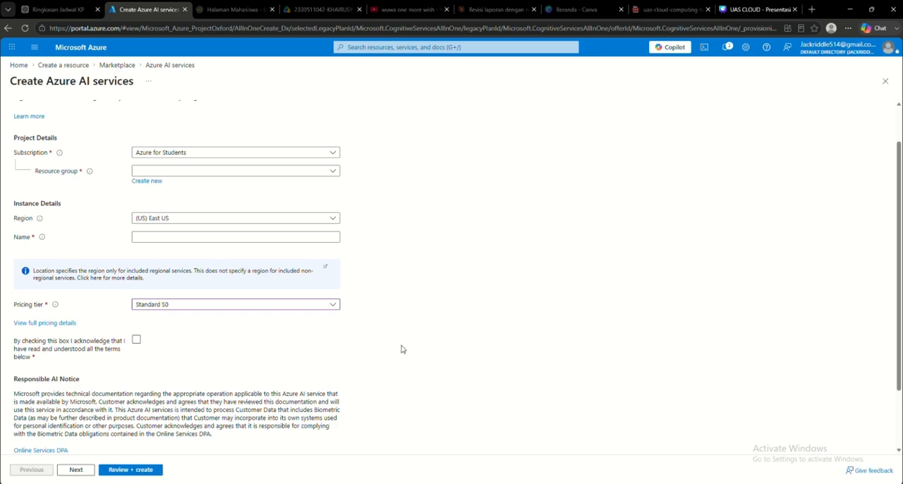
{"action": "key", "text": "alt+Left"}
{"action": "key", "text": "alt+Left"}
{"action": "key", "text": "alt+Left"}
{"action": "key", "text": "alt+Left"}
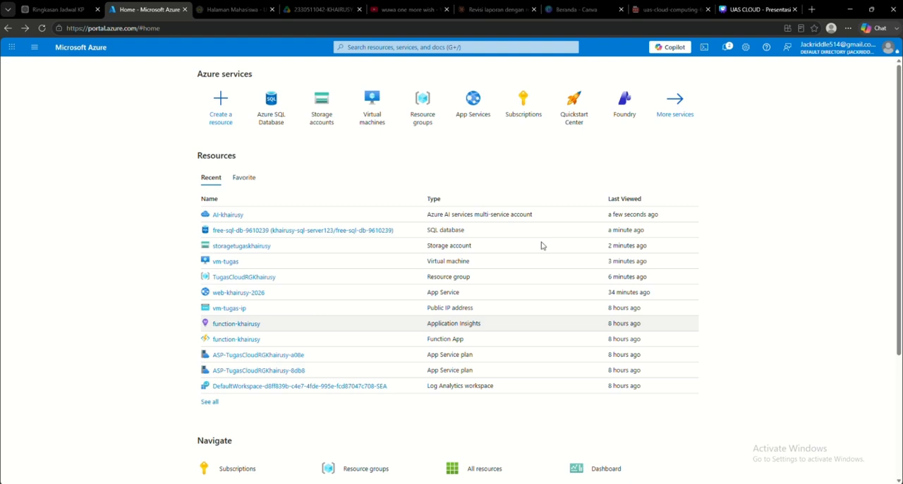
Step: Search the portal for "func" and start a new Function App from the catalogue with the Flex Consumption hosting plan
{"action": "left_click", "coordinate": [462, 47]}
{"action": "type", "text": "func"}
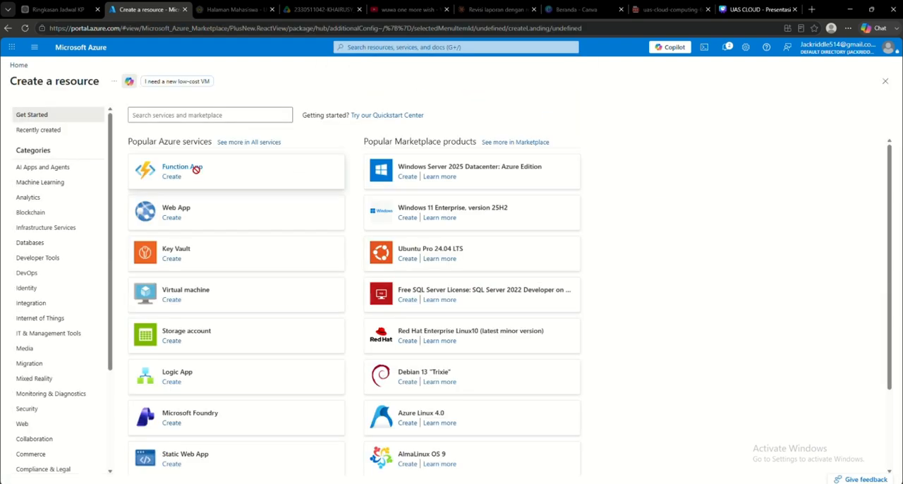
{"action": "left_click", "coordinate": [196, 168]}
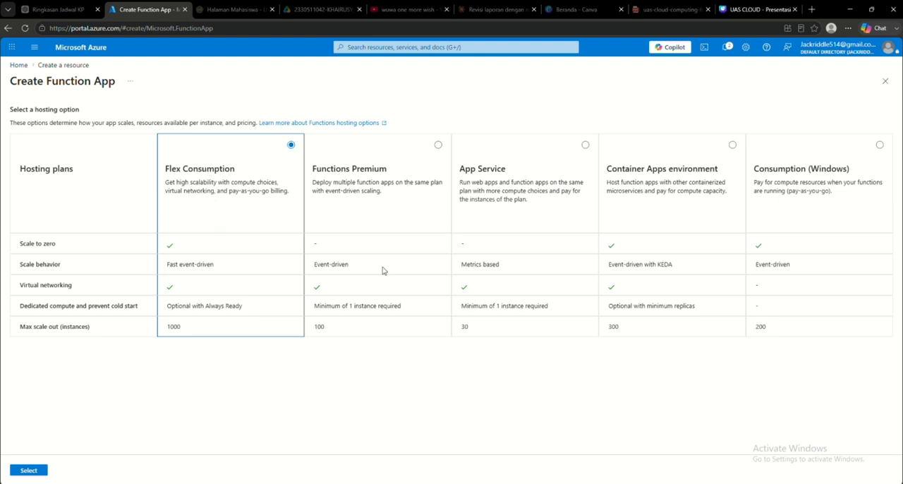
{"action": "left_click", "coordinate": [28, 470]}
Step: Set the new function app's runtime stack to Python
{"action": "scroll", "coordinate": [290, 374], "scroll_direction": "down", "scroll_amount": 1}
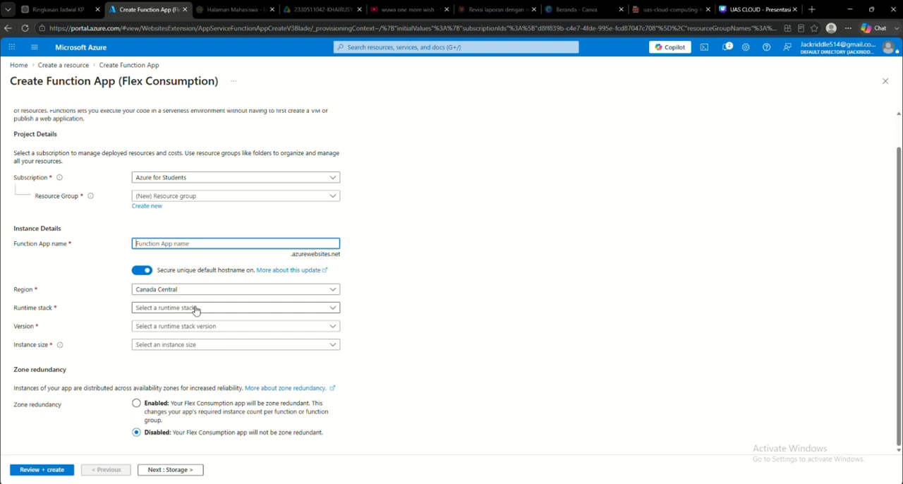
{"action": "left_click", "coordinate": [265, 309]}
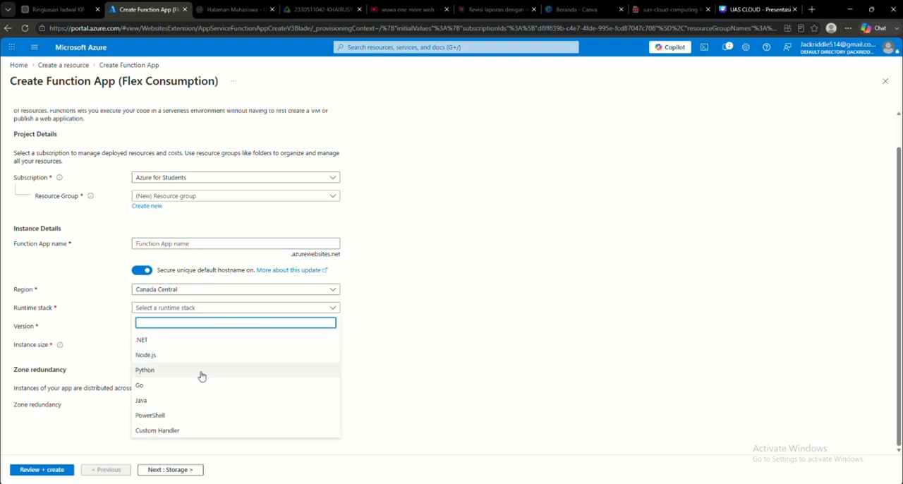
{"action": "left_click", "coordinate": [201, 372]}
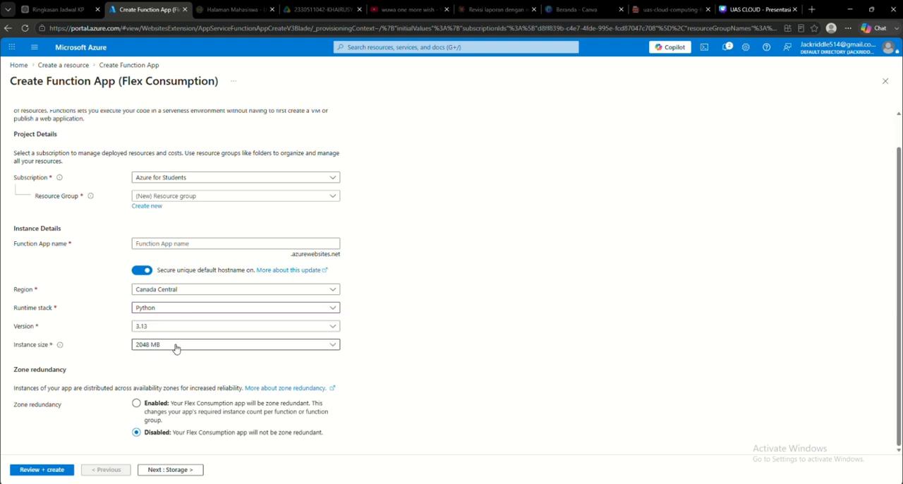
Step: Check the function app's storage requirements and assign the app to the existing TugasCloud resource group
{"action": "scroll", "coordinate": [120, 340], "scroll_direction": "up", "scroll_amount": 1}
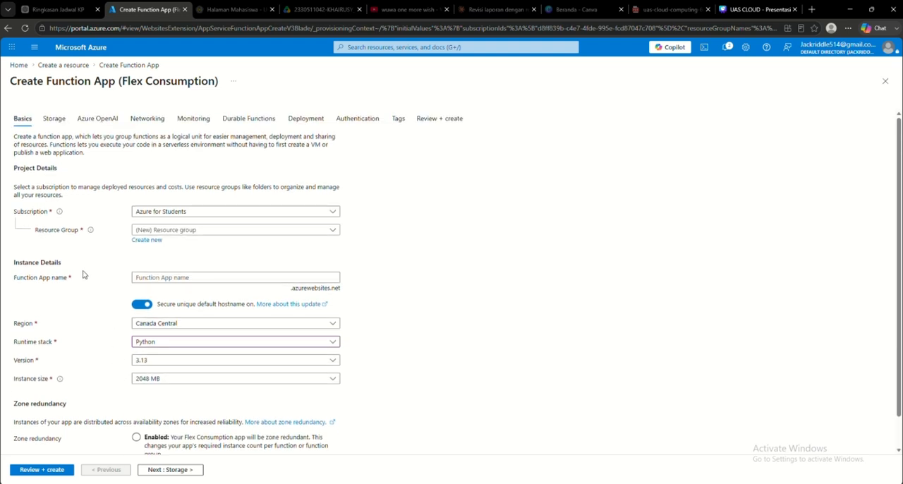
{"action": "left_click", "coordinate": [61, 119]}
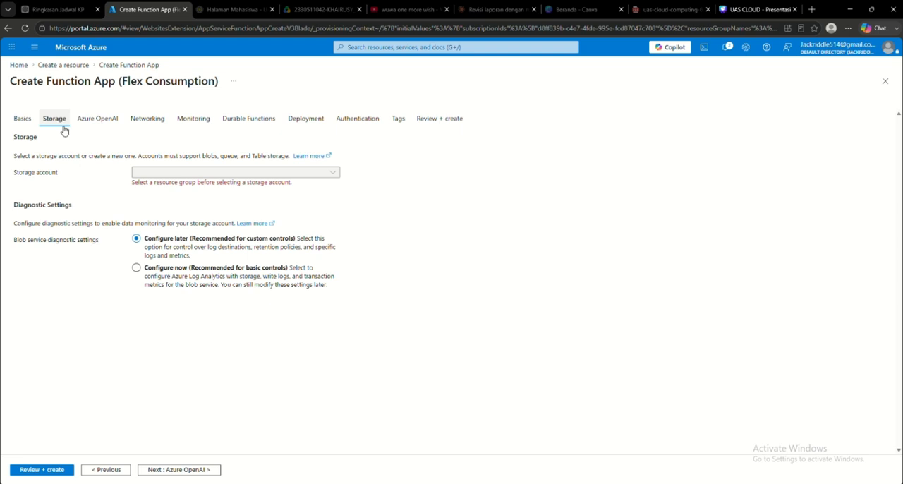
{"action": "left_click", "coordinate": [22, 118]}
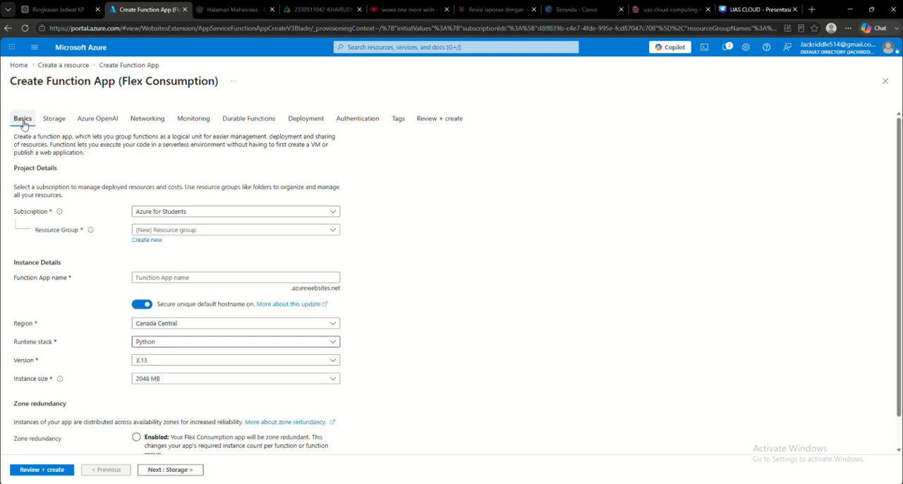
{"action": "left_click", "coordinate": [200, 230]}
{"action": "left_click", "coordinate": [191, 293]}
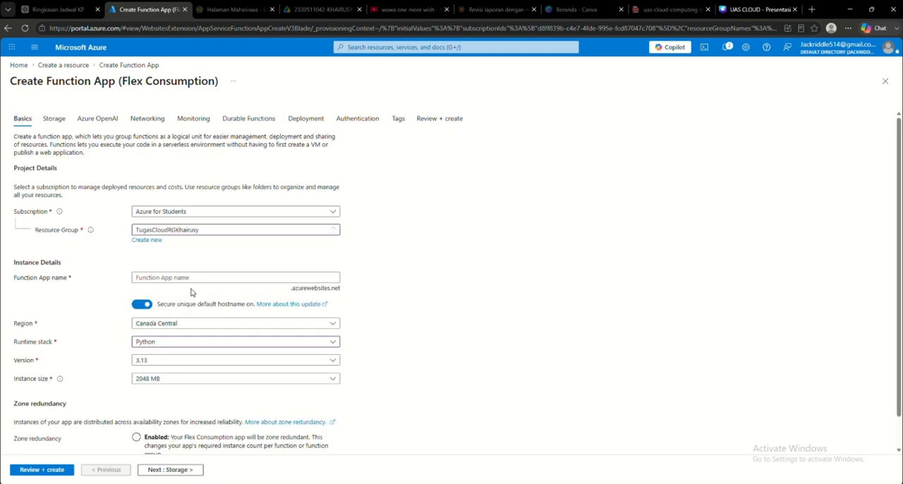
Step: Select the proposed new storage account in the function app's storage settings
{"action": "left_click", "coordinate": [55, 119]}
{"action": "left_click", "coordinate": [296, 174]}
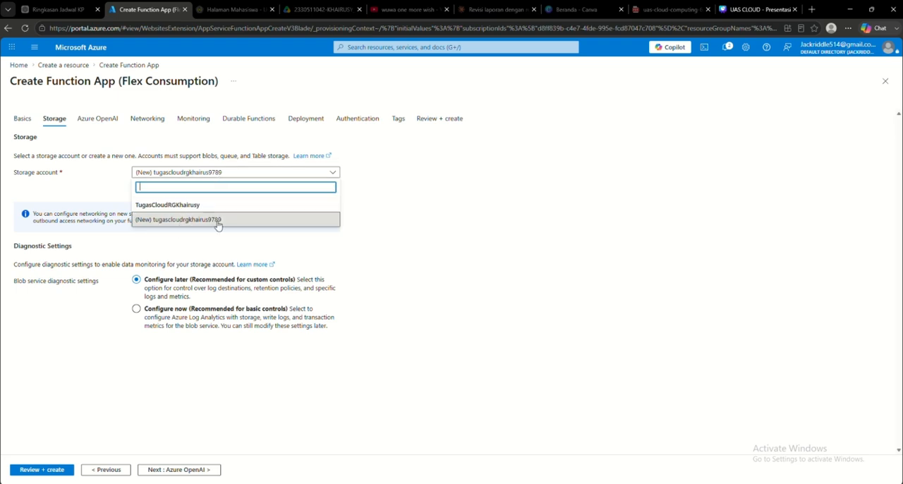
{"action": "left_click", "coordinate": [189, 221]}
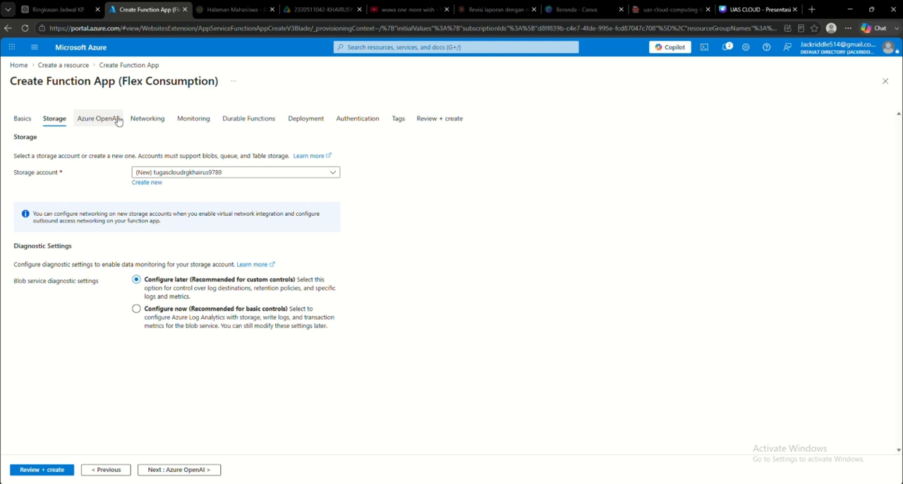
Step: Examine the function app's remaining settings, including deployment, and return to the portal's home page without creating the app
{"action": "left_click", "coordinate": [193, 119]}
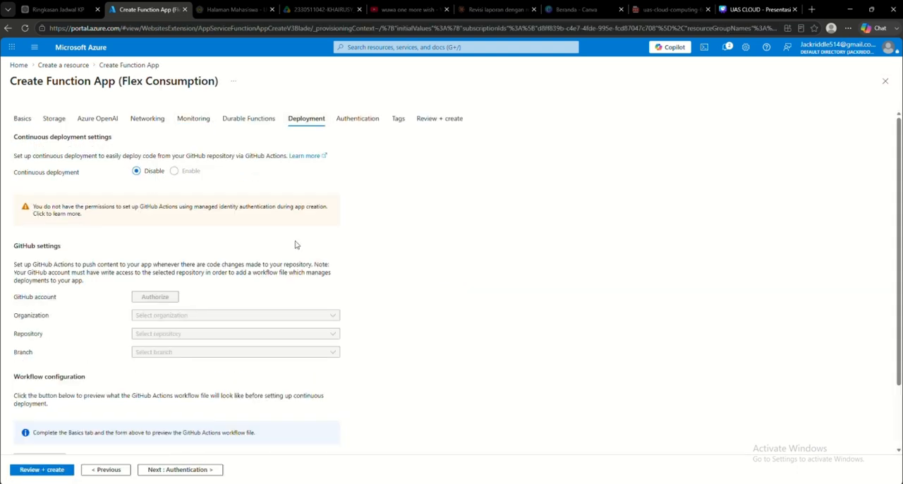
{"action": "scroll", "coordinate": [296, 245], "scroll_direction": "down", "scroll_amount": 2}
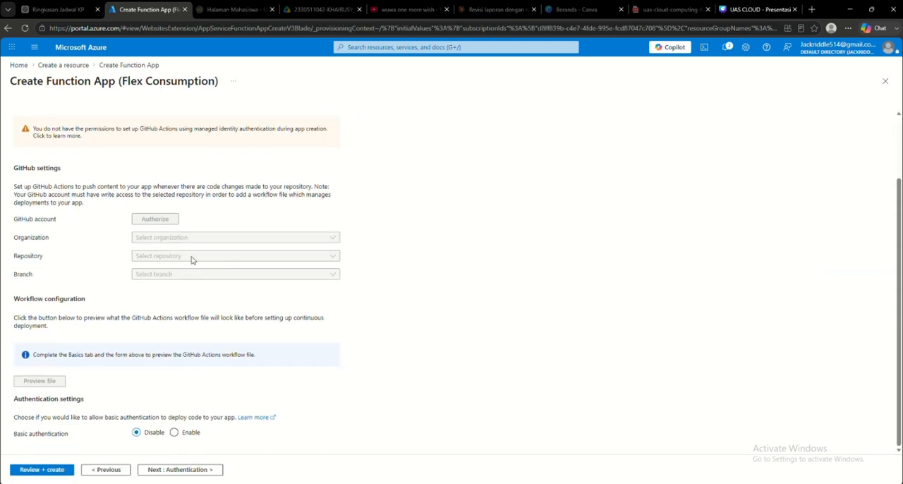
{"action": "scroll", "coordinate": [88, 281], "scroll_direction": "up", "scroll_amount": 2}
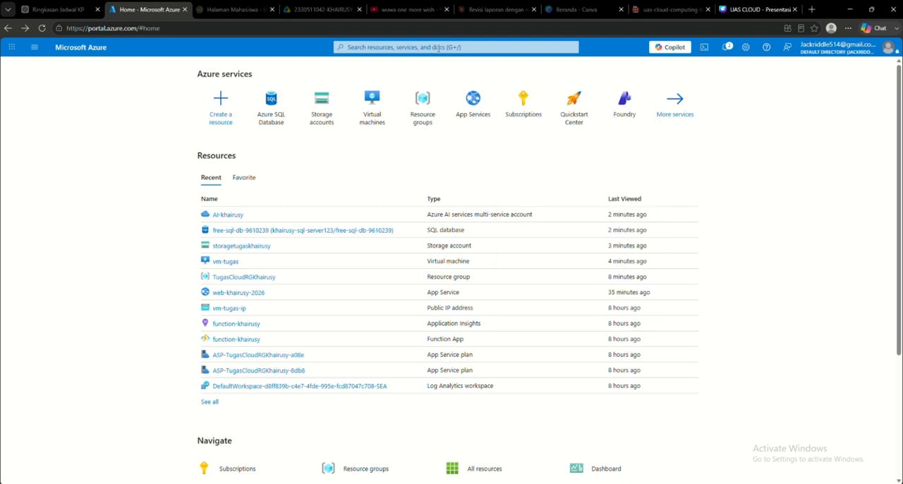
Step: Start configuring a new web app in App Services and assign it to the existing TugasCloud resource group
{"action": "left_click", "coordinate": [473, 106]}
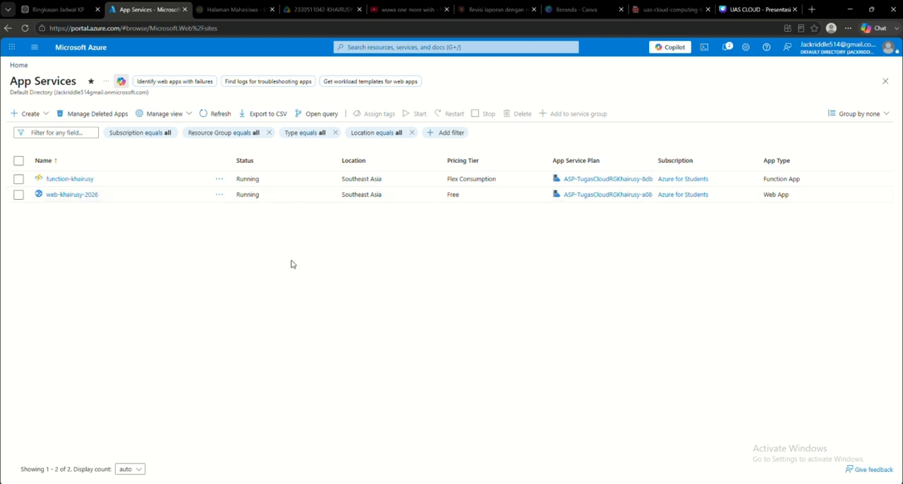
{"action": "left_click", "coordinate": [30, 115]}
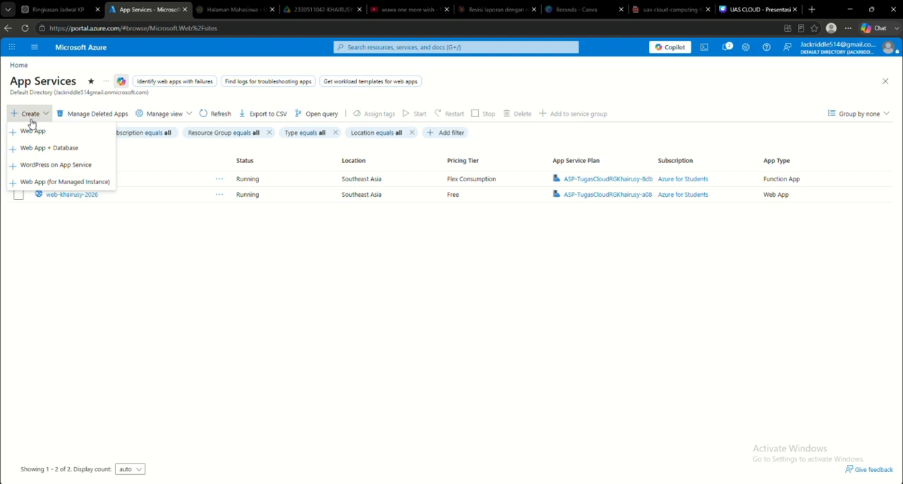
{"action": "left_click", "coordinate": [56, 138]}
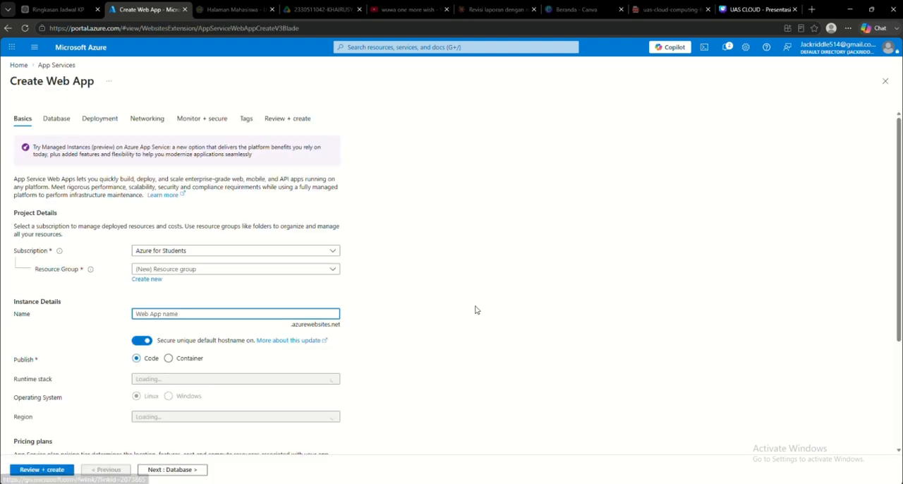
{"action": "left_click", "coordinate": [214, 269]}
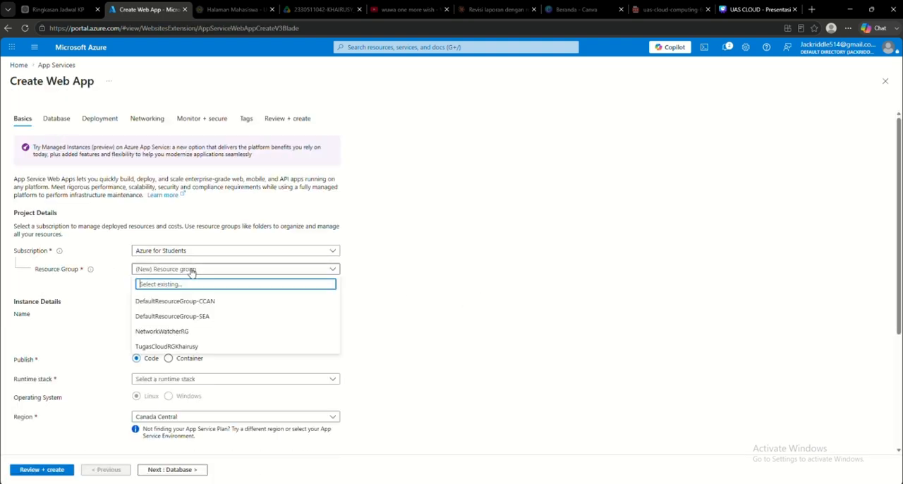
{"action": "left_click", "coordinate": [221, 346]}
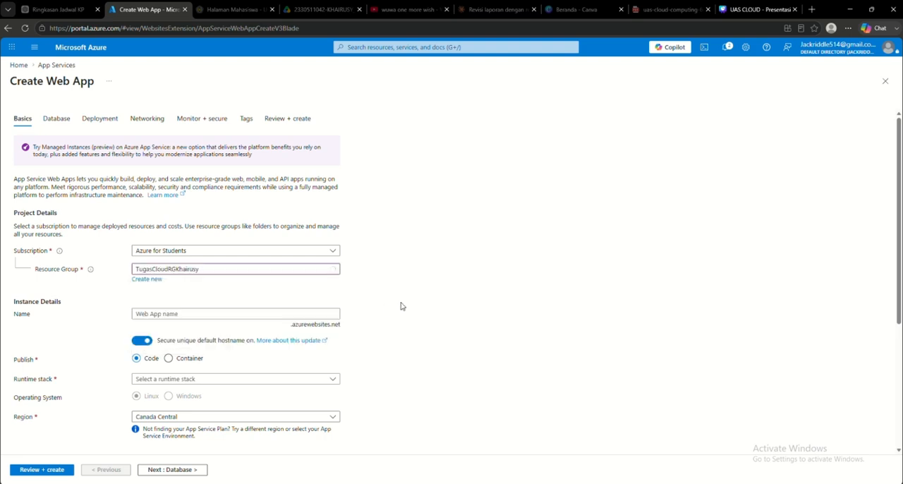
Step: Set the new web app's runtime stack to PHP 8.3
{"action": "scroll", "coordinate": [219, 254], "scroll_direction": "down", "scroll_amount": 2}
{"action": "left_click", "coordinate": [181, 221]}
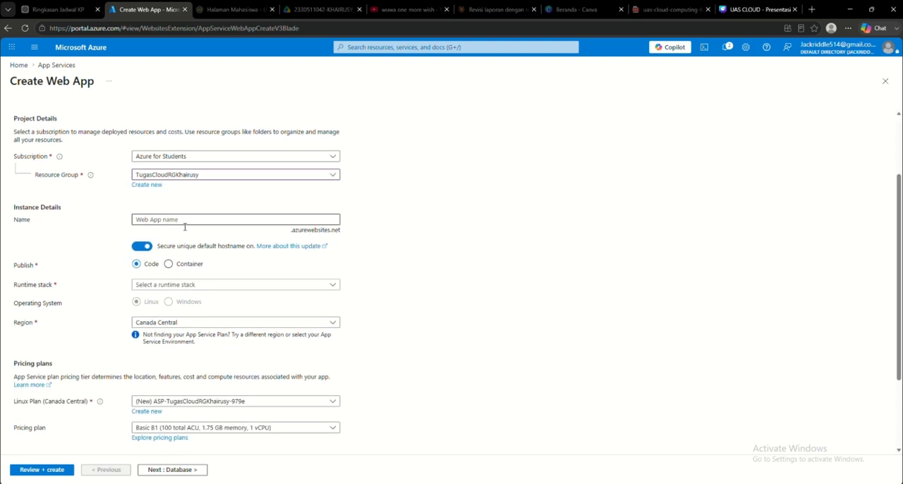
{"action": "left_click", "coordinate": [174, 286]}
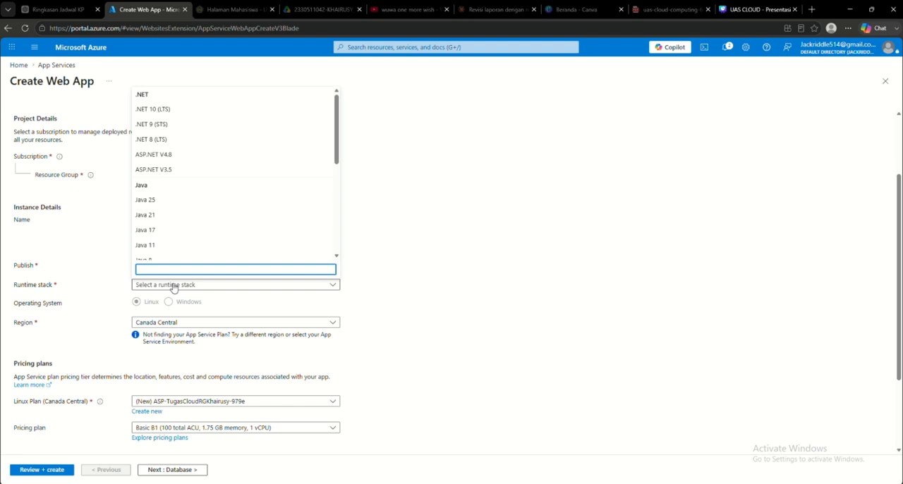
{"action": "scroll", "coordinate": [187, 211], "scroll_direction": "down", "scroll_amount": 3}
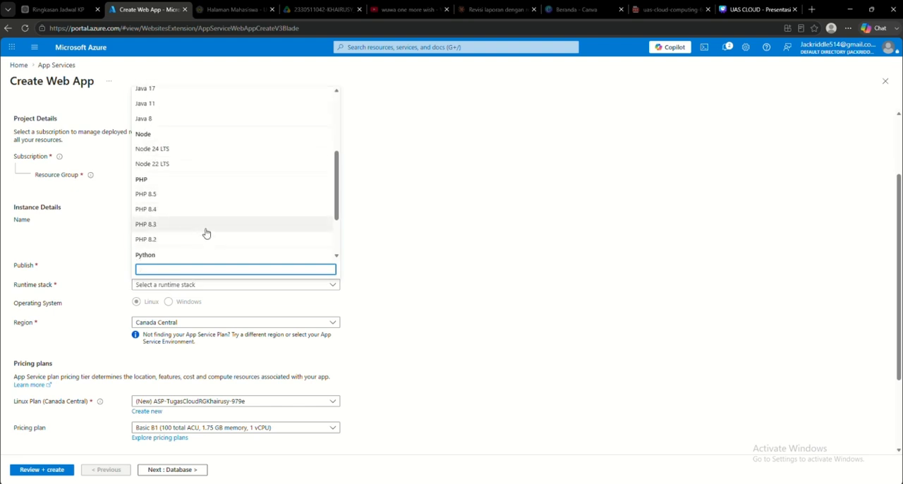
{"action": "scroll", "coordinate": [207, 233], "scroll_direction": "down", "scroll_amount": 1}
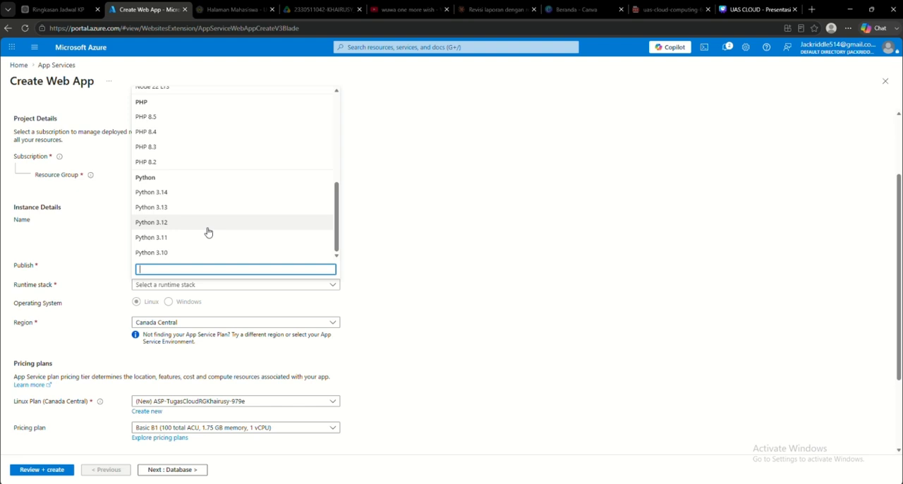
{"action": "left_click", "coordinate": [189, 149]}
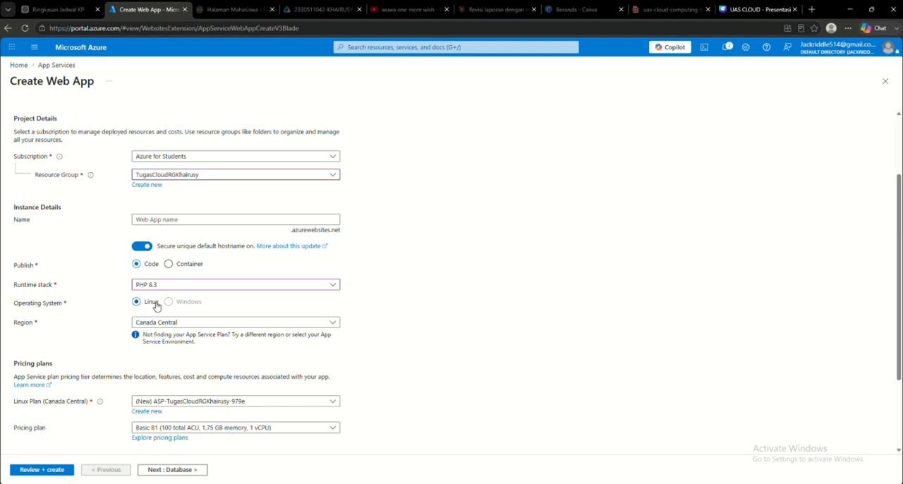
Step: Examine the web app's pricing plan, zone redundancy, database and monitoring settings, and its review summary
{"action": "scroll", "coordinate": [157, 305], "scroll_direction": "down", "scroll_amount": 2}
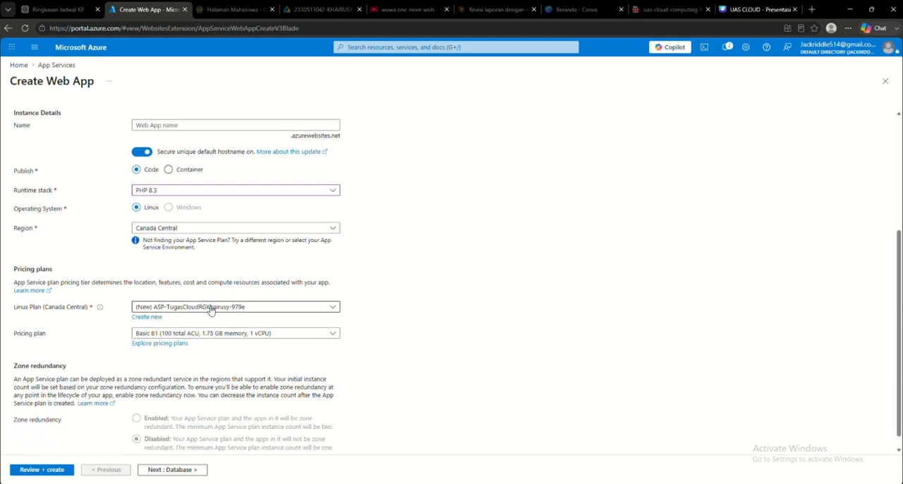
{"action": "scroll", "coordinate": [318, 335], "scroll_direction": "down", "scroll_amount": 1}
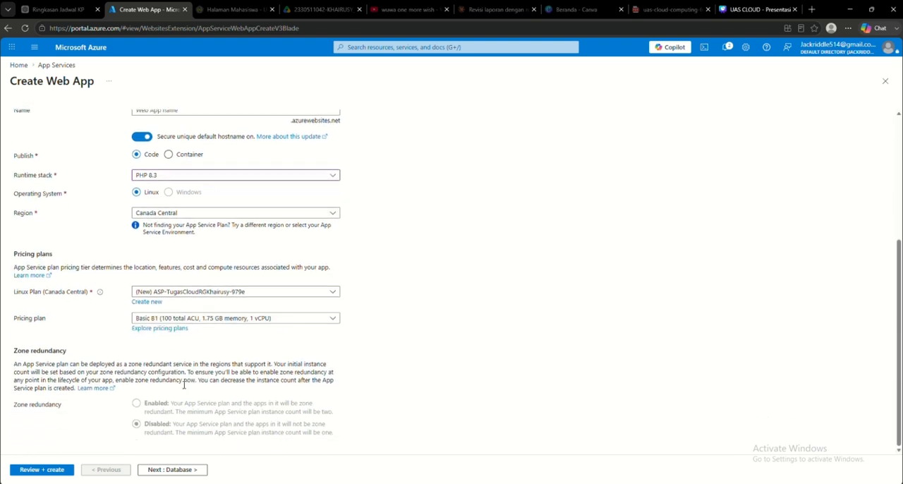
{"action": "scroll", "coordinate": [209, 421], "scroll_direction": "up", "scroll_amount": 5}
{"action": "left_click", "coordinate": [182, 470]}
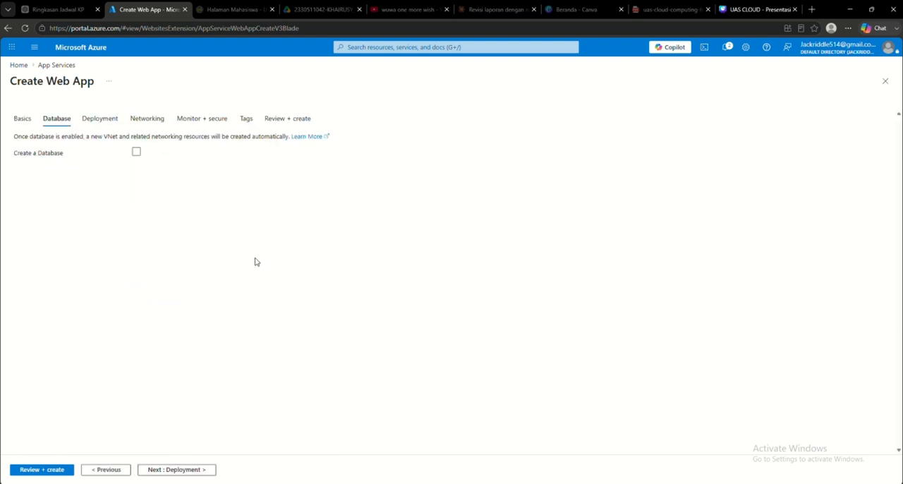
{"action": "left_click", "coordinate": [99, 118]}
{"action": "left_click", "coordinate": [175, 118]}
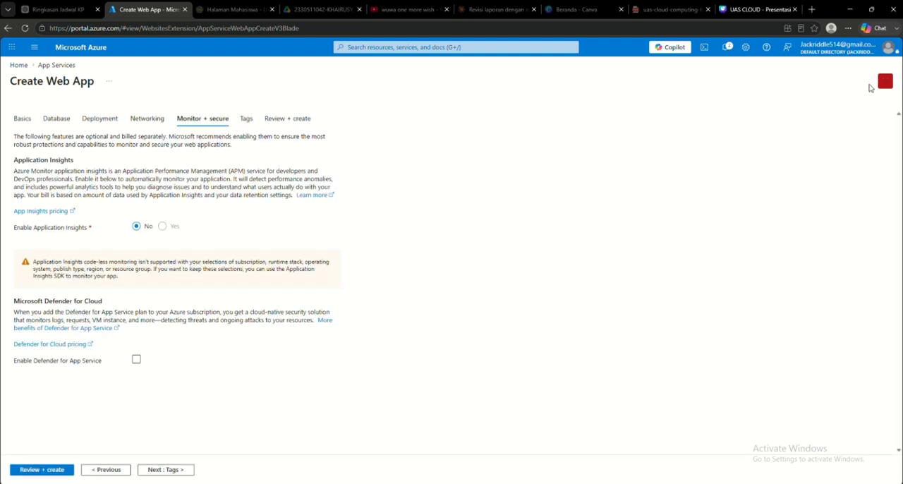
{"action": "left_click", "coordinate": [297, 120]}
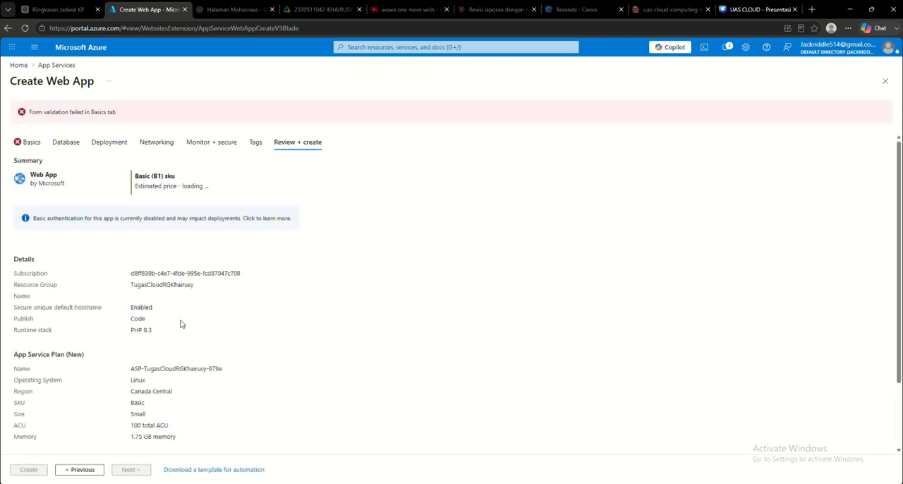
{"action": "scroll", "coordinate": [180, 324], "scroll_direction": "down", "scroll_amount": 3}
{"action": "scroll", "coordinate": [181, 324], "scroll_direction": "up", "scroll_amount": 3}
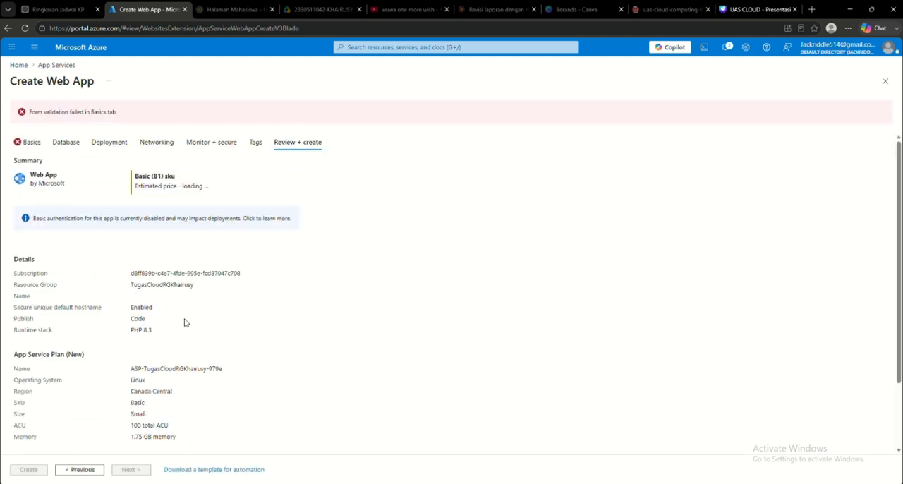
Step: Check the web app's basic settings for missing entries and return to the portal's home page without creating the app
{"action": "left_click_drag", "start_coordinate": [26, 118], "coordinate": [116, 112]}
{"action": "left_click", "coordinate": [29, 142]}
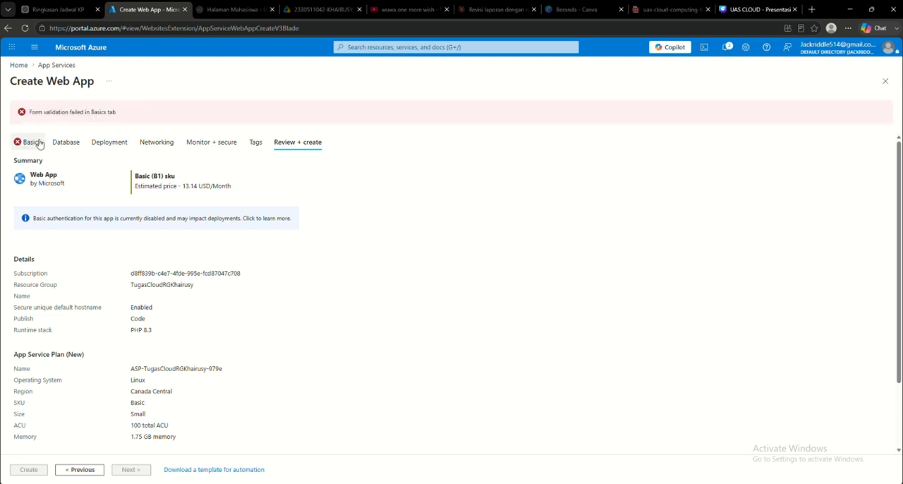
{"action": "scroll", "coordinate": [272, 276], "scroll_direction": "down", "scroll_amount": 1}
{"action": "scroll", "coordinate": [271, 276], "scroll_direction": "down", "scroll_amount": 1}
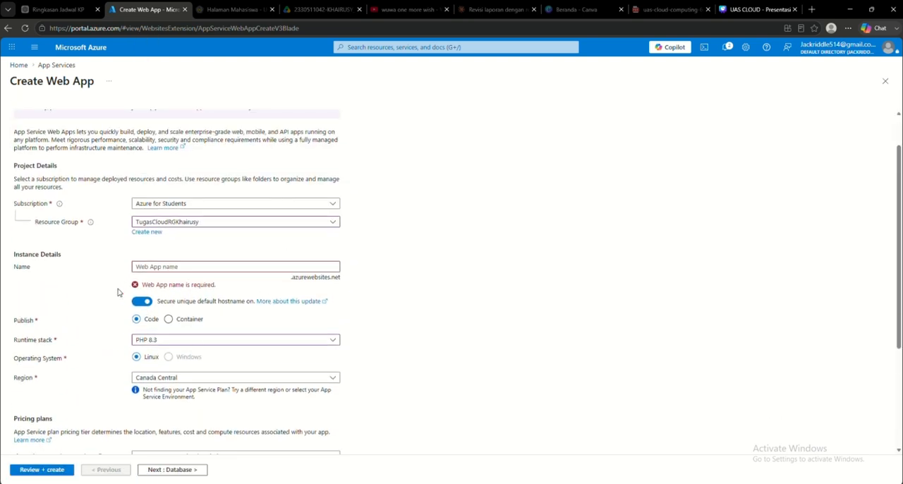
{"action": "scroll", "coordinate": [357, 298], "scroll_direction": "up", "scroll_amount": 2}
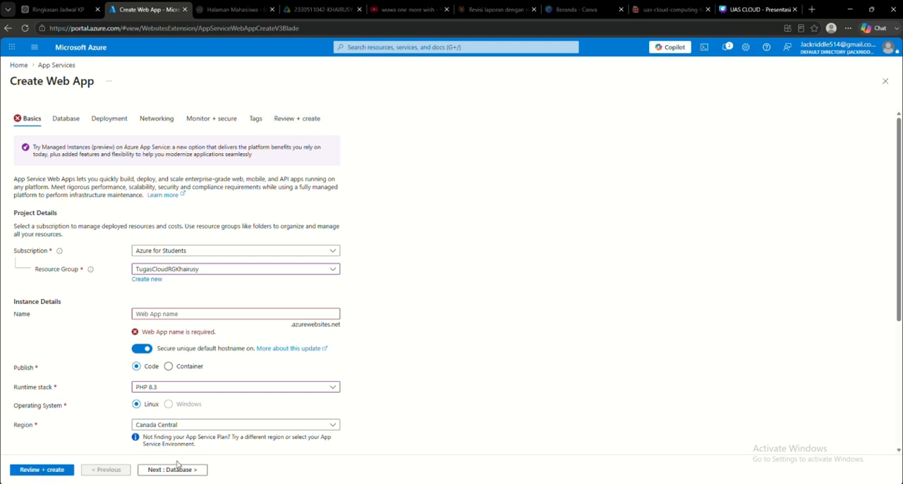
{"action": "key", "text": "Escape"}
{"action": "left_click", "coordinate": [502, 108]}
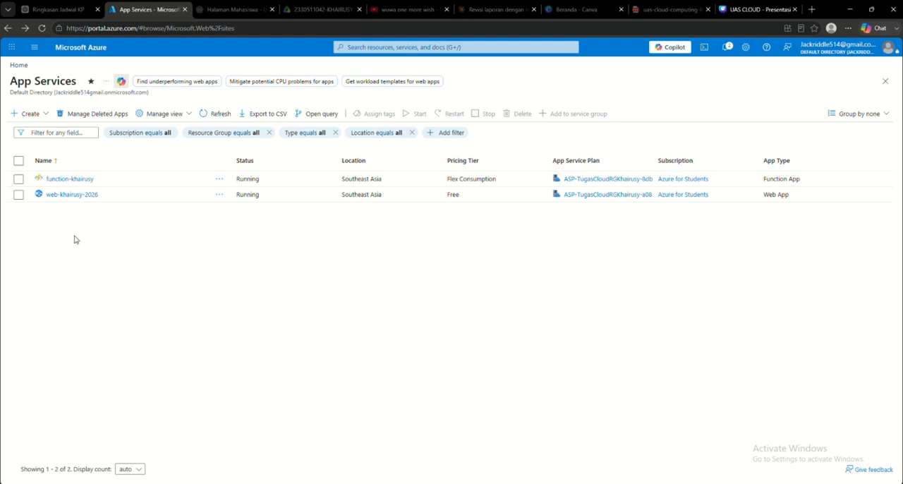
{"action": "left_click", "coordinate": [106, 52]}
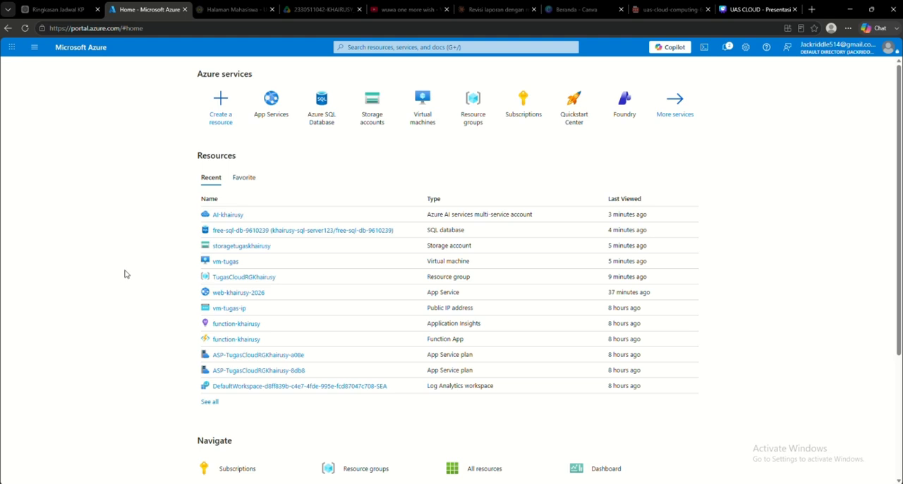
Step: Switch to Visual Studio Code and review the website's markup in index.html, including the Azure services table
{"action": "mouse_move", "coordinate": [588, 483]}
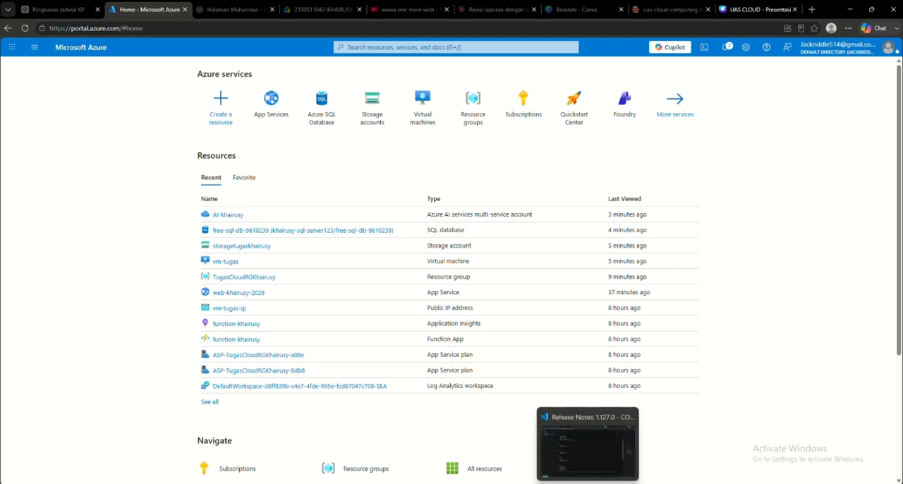
{"action": "left_click", "coordinate": [588, 483]}
{"action": "left_click", "coordinate": [328, 36]}
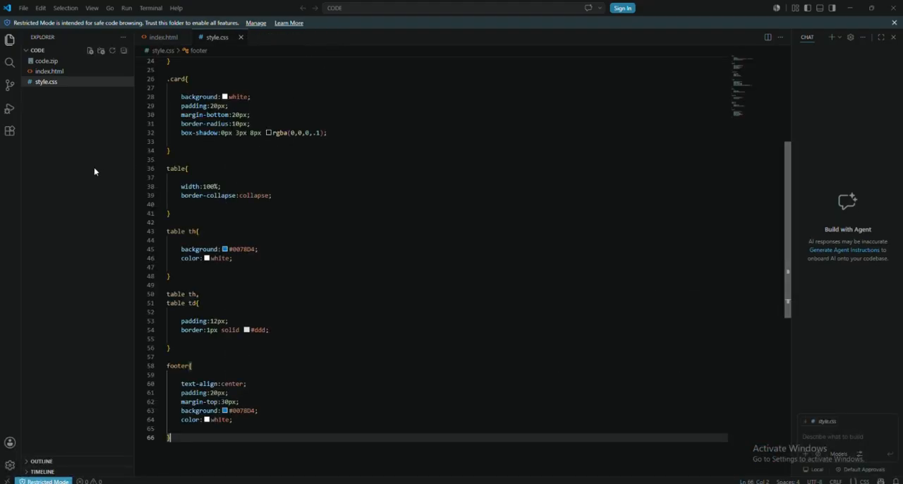
{"action": "left_click", "coordinate": [89, 74]}
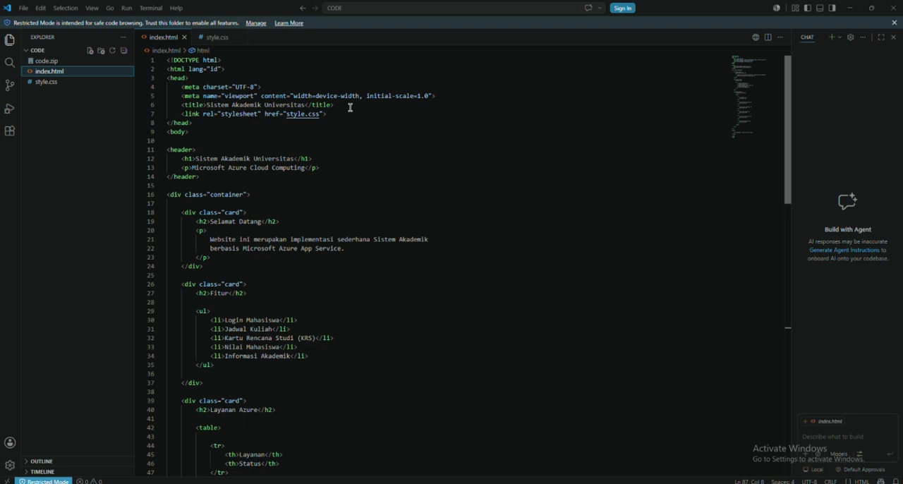
{"action": "scroll", "coordinate": [300, 137], "scroll_direction": "down", "scroll_amount": 10}
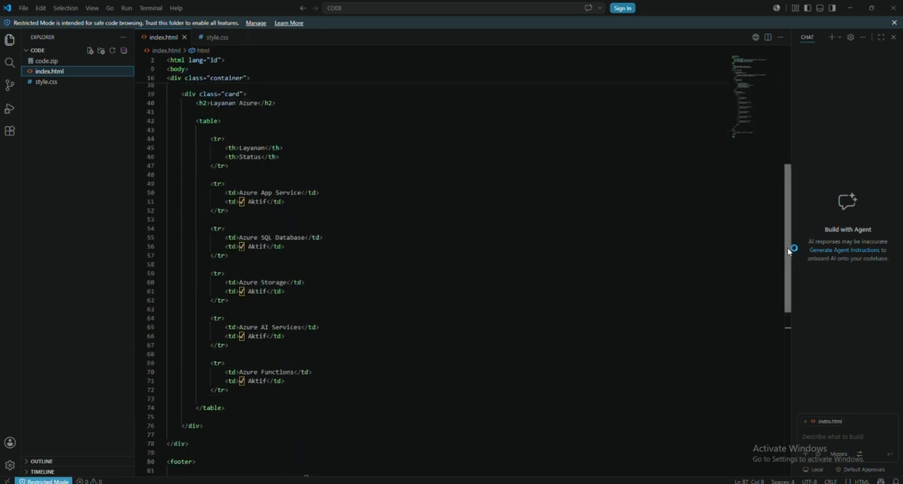
{"action": "left_click_drag", "start_coordinate": [792, 250], "coordinate": [793, 121]}
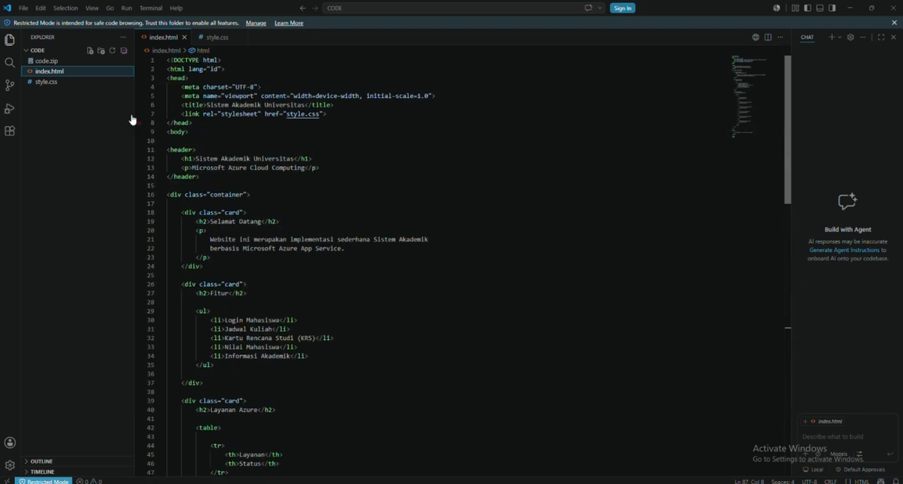
Step: Show style.css from its first rule and close the chat pane to widen the editor
{"action": "left_click", "coordinate": [75, 82]}
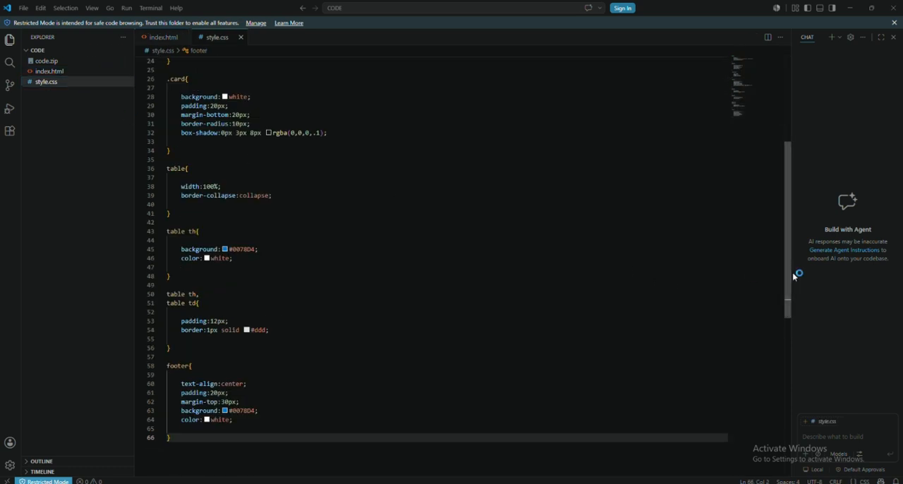
{"action": "left_click_drag", "start_coordinate": [788, 278], "coordinate": [792, 141]}
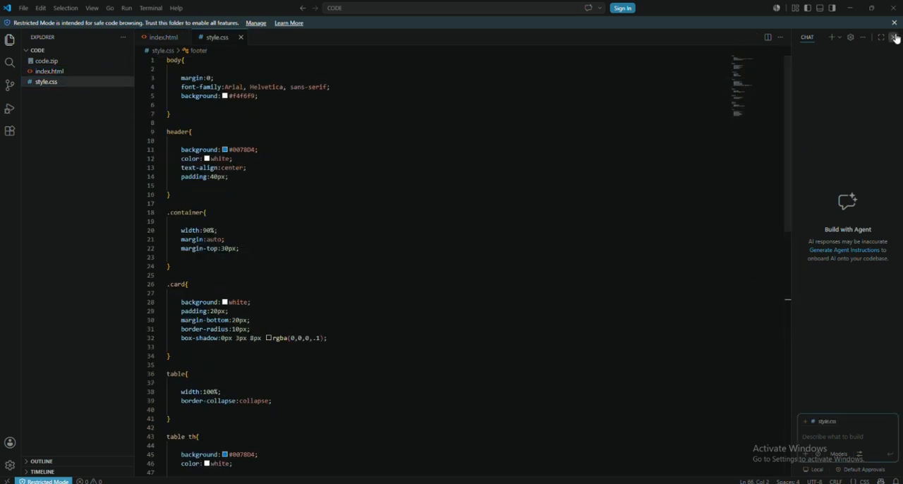
{"action": "left_click", "coordinate": [894, 37]}
{"action": "mouse_move", "coordinate": [901, 201]}
{"action": "left_mouse_down"}
{"action": "mouse_move", "coordinate": [901, 297]}
{"action": "mouse_move", "coordinate": [899, 195]}
{"action": "left_mouse_up"}
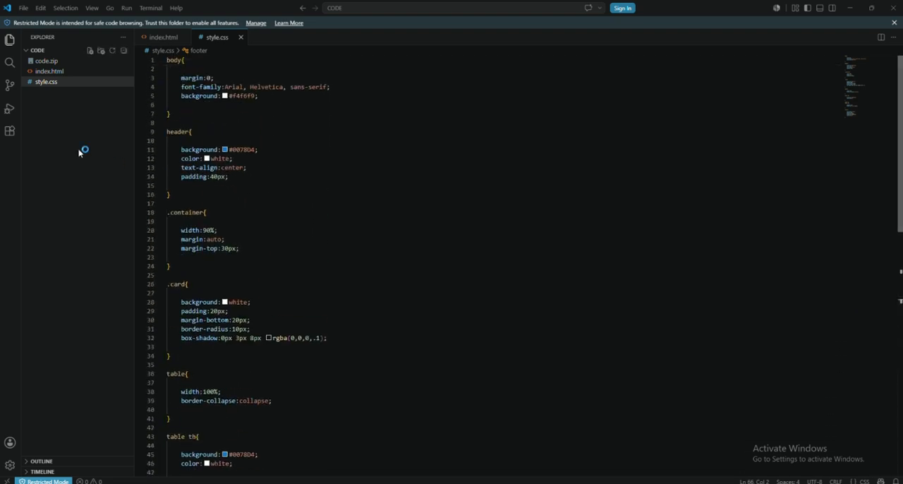
Step: Read index.html down to the closing footer
{"action": "left_click", "coordinate": [49, 72]}
{"action": "scroll", "coordinate": [293, 202], "scroll_direction": "down", "scroll_amount": 10}
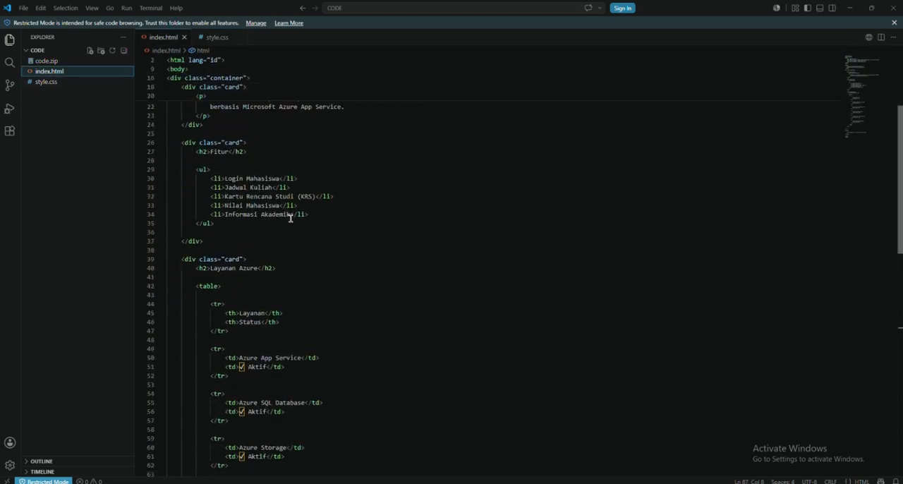
{"action": "scroll", "coordinate": [294, 220], "scroll_direction": "down", "scroll_amount": 8}
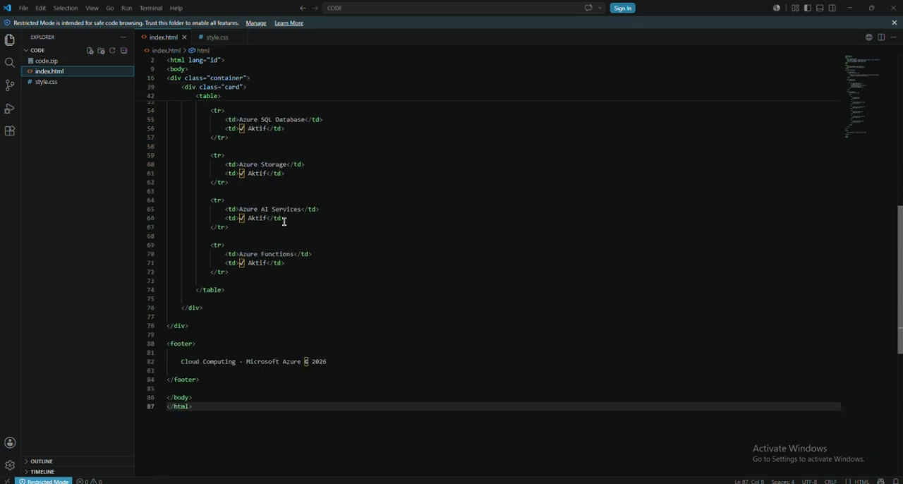
Step: Look through the style rules in style.css from the page body to the footer
{"action": "left_click", "coordinate": [46, 82]}
{"action": "scroll", "coordinate": [270, 209], "scroll_direction": "down", "scroll_amount": 5}
{"action": "scroll", "coordinate": [270, 209], "scroll_direction": "down", "scroll_amount": 6}
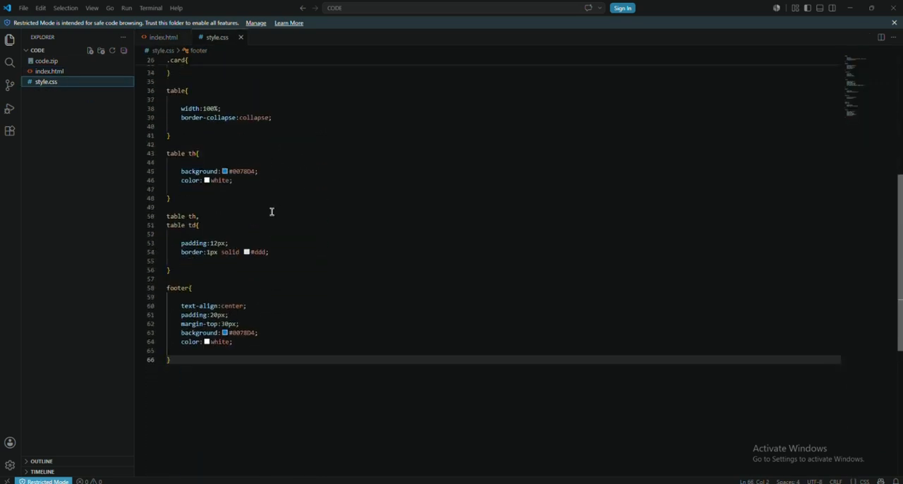
{"action": "scroll", "coordinate": [270, 210], "scroll_direction": "up", "scroll_amount": 6}
{"action": "scroll", "coordinate": [290, 226], "scroll_direction": "up", "scroll_amount": 5}
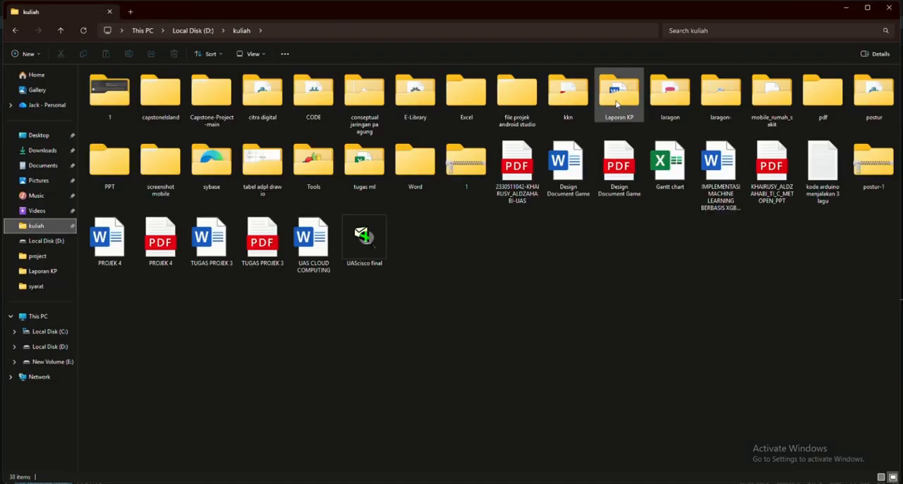
Step: Switch to the CODE folder in File Explorer and point out the index and style files by briefly selecting them
{"action": "double_click", "coordinate": [313, 90]}
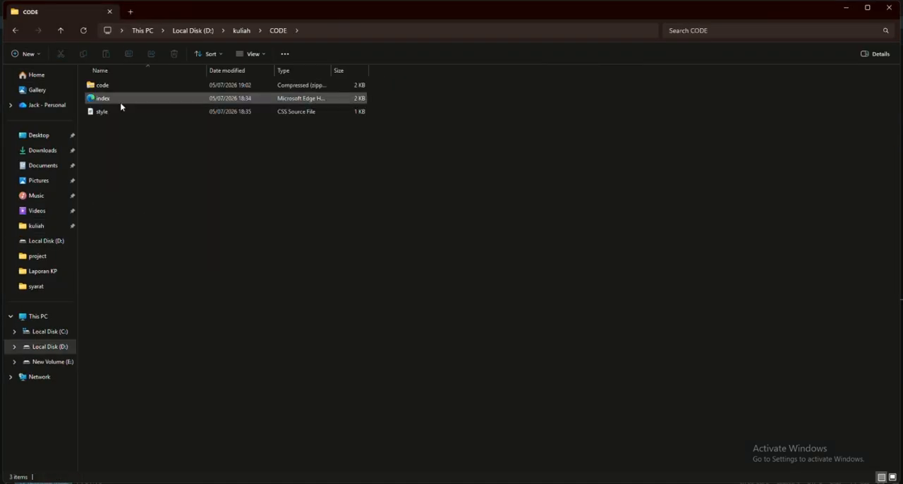
{"action": "left_click_drag", "start_coordinate": [175, 209], "coordinate": [134, 101]}
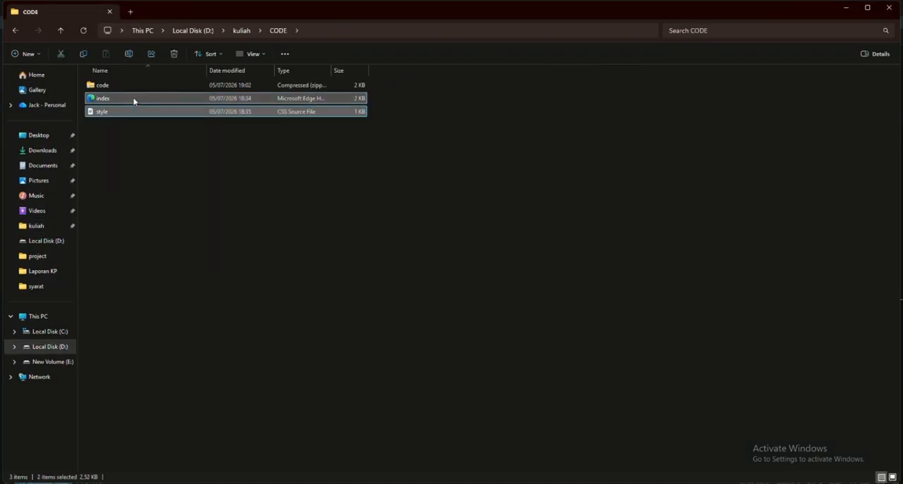
{"action": "left_click", "coordinate": [236, 141]}
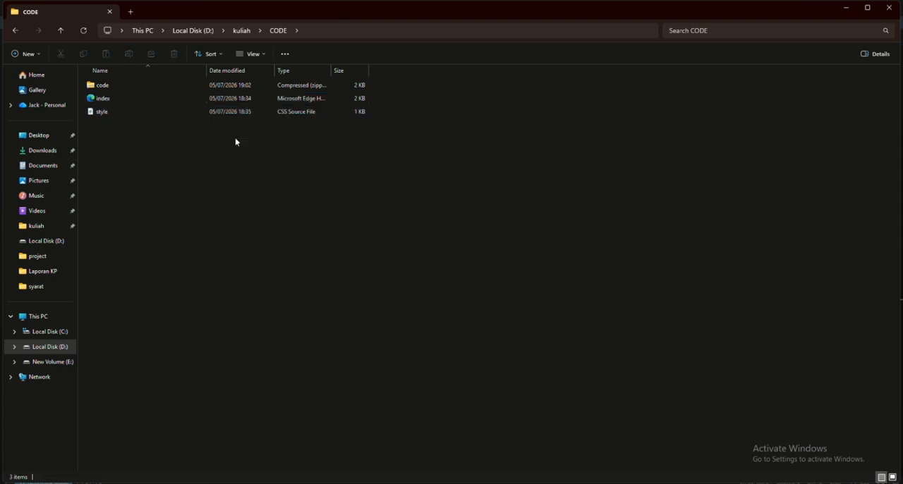
Step: Point out the index and style files, show the option for compressing them, and select the code ZIP archive
{"action": "left_click_drag", "start_coordinate": [188, 144], "coordinate": [204, 99]}
{"action": "right_click", "coordinate": [245, 117]}
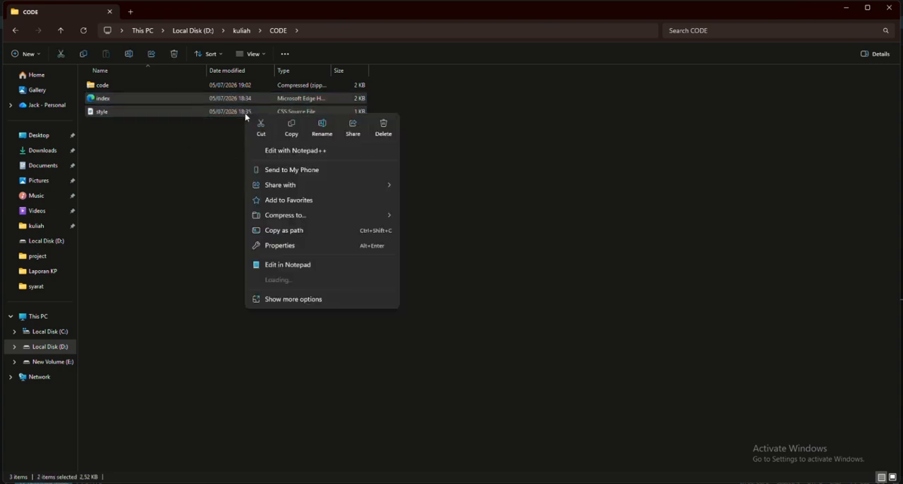
{"action": "mouse_move", "coordinate": [282, 215]}
{"action": "left_click", "coordinate": [530, 197]}
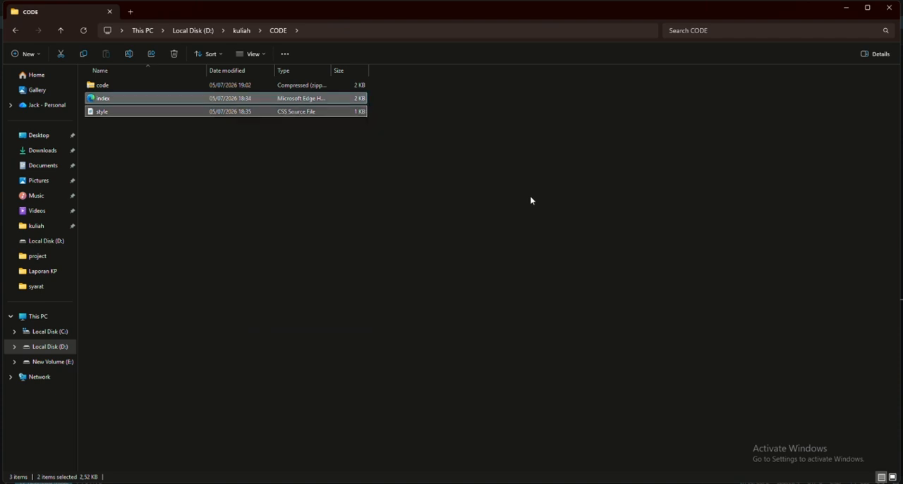
{"action": "left_click", "coordinate": [530, 197]}
{"action": "left_click", "coordinate": [136, 85]}
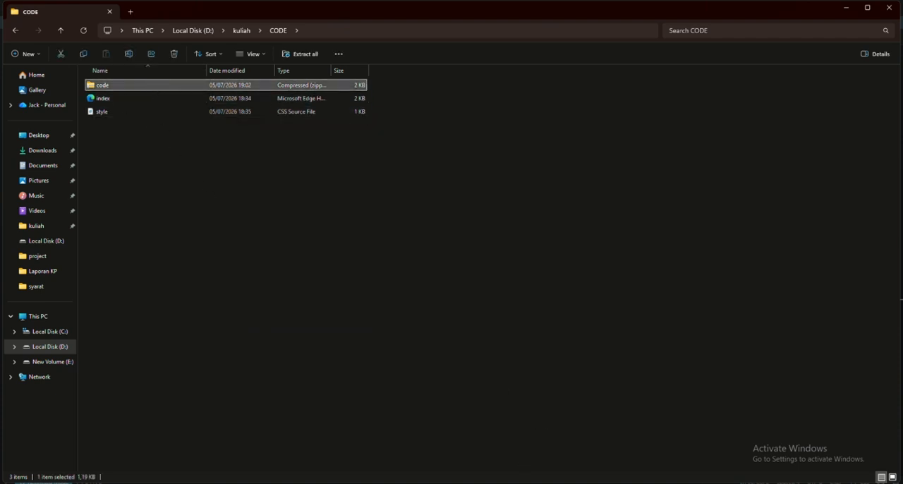
Step: Switch to the Azure portal, view the existing web app's overview from App Services, and return to the portal home
{"action": "key", "text": "alt+Tab"}
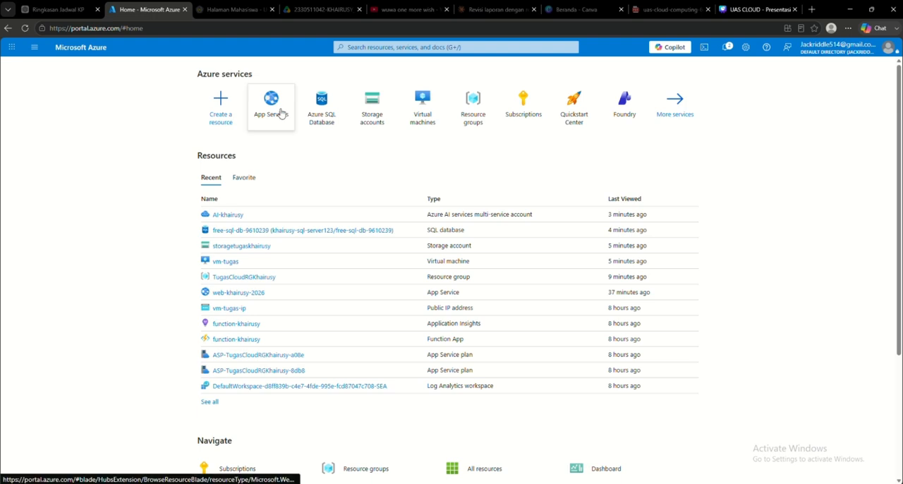
{"action": "mouse_move", "coordinate": [270, 119]}
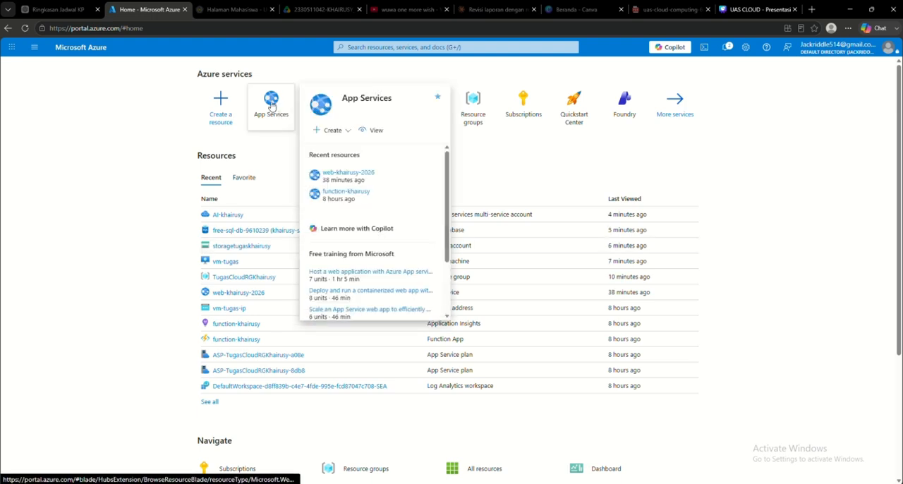
{"action": "left_click", "coordinate": [271, 117]}
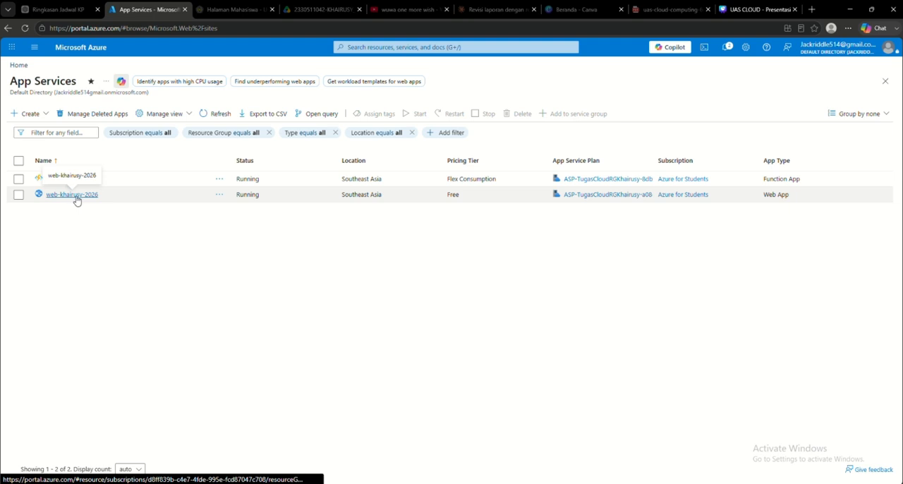
{"action": "left_click", "coordinate": [76, 198]}
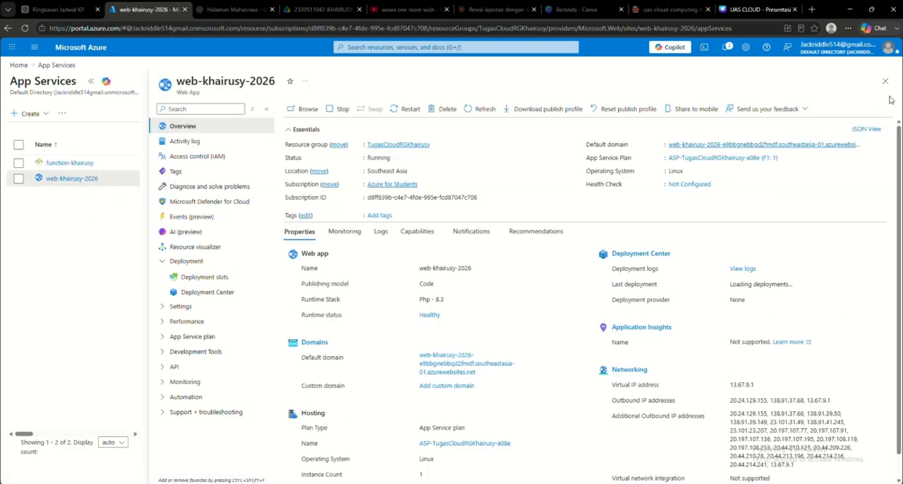
{"action": "left_click", "coordinate": [885, 81]}
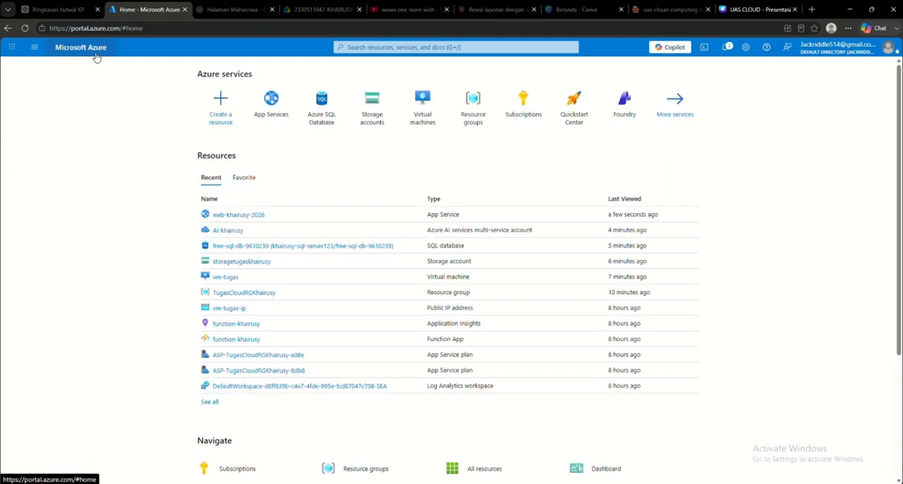
Step: Open the Deployment Center of the most recently viewed web app
{"action": "left_click", "coordinate": [237, 213]}
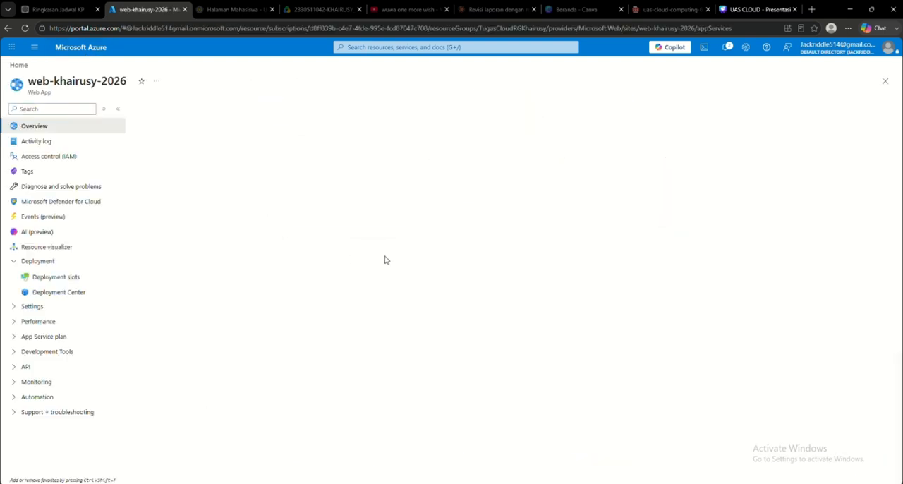
{"action": "left_click", "coordinate": [16, 263]}
{"action": "left_click", "coordinate": [15, 262]}
{"action": "left_click", "coordinate": [75, 298]}
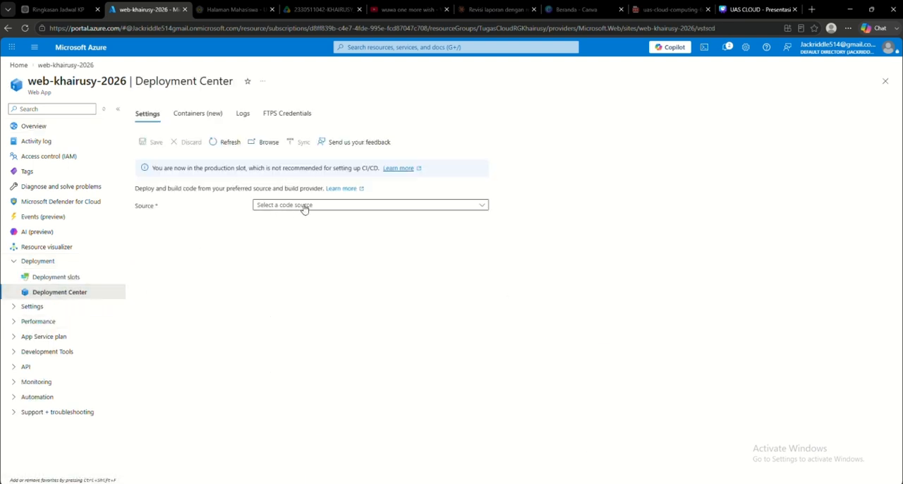
Step: Set the deployment source to Publish files (new) and choose code.zip as the package
{"action": "left_click", "coordinate": [341, 207]}
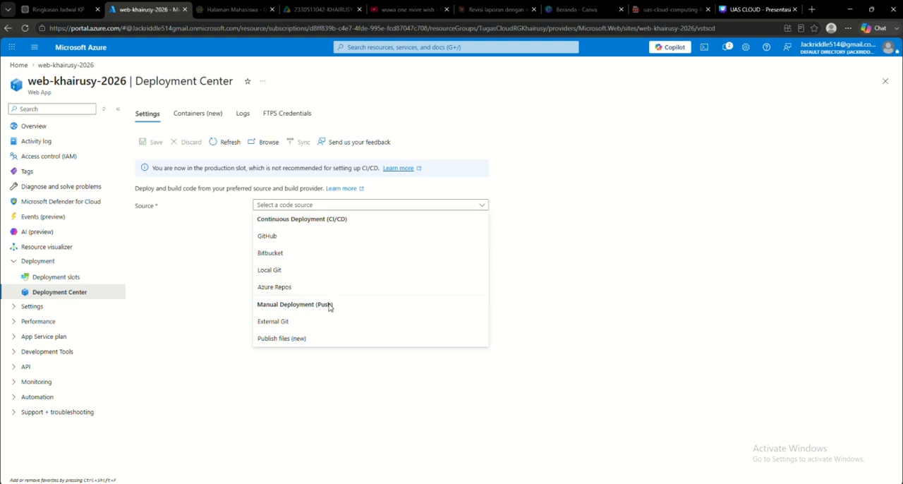
{"action": "left_click", "coordinate": [319, 339]}
{"action": "left_click", "coordinate": [263, 273]}
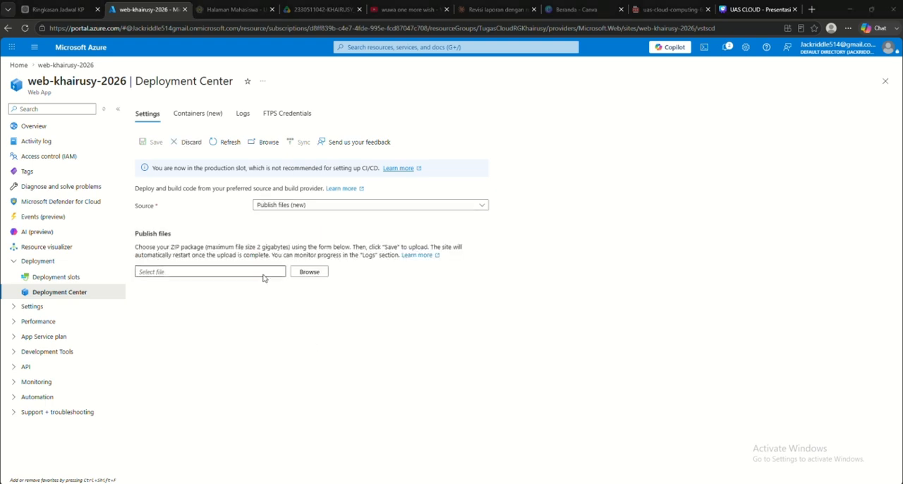
{"action": "left_click", "coordinate": [160, 78]}
{"action": "left_click", "coordinate": [367, 239]}
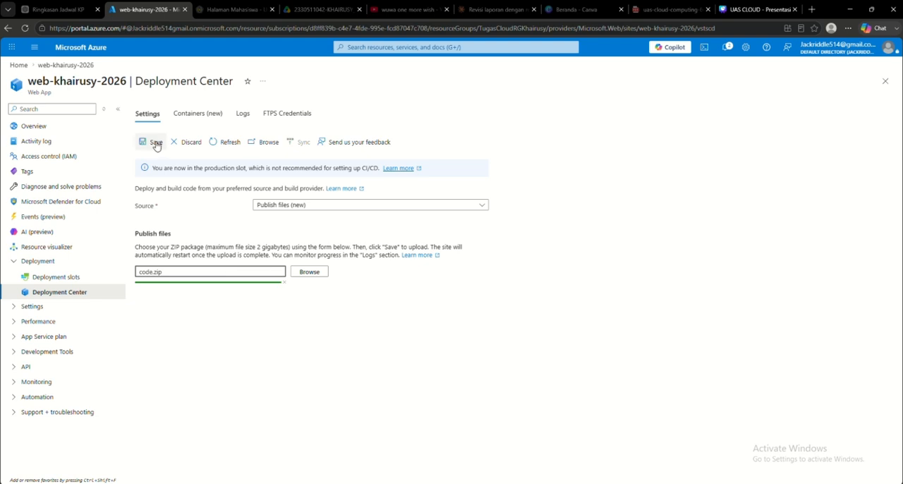
Step: Check the web app's deployment logs, return to its overview, and point out the app name
{"action": "left_click", "coordinate": [244, 114]}
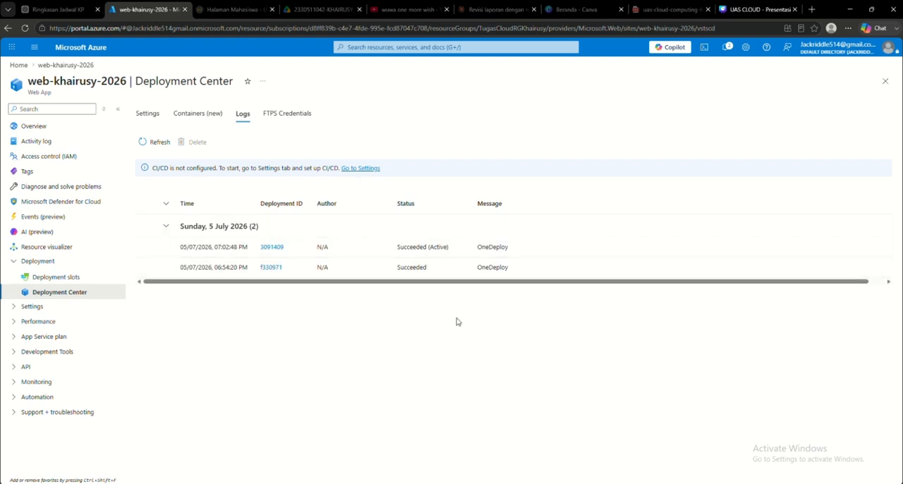
{"action": "left_click", "coordinate": [42, 129]}
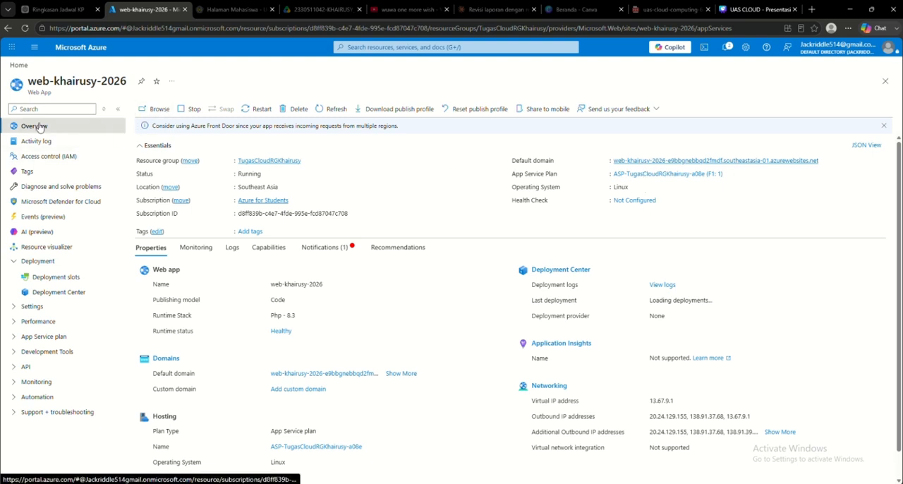
{"action": "left_click_drag", "start_coordinate": [36, 82], "coordinate": [95, 90]}
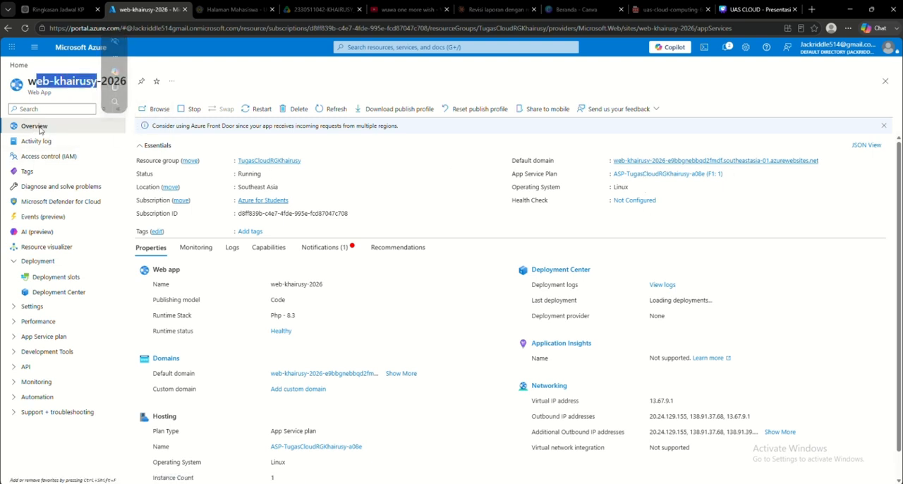
{"action": "left_click", "coordinate": [234, 76]}
Step: Browse to the web app's live site, dismiss the translation offer, and look through the page down to the footer
{"action": "left_click", "coordinate": [158, 109]}
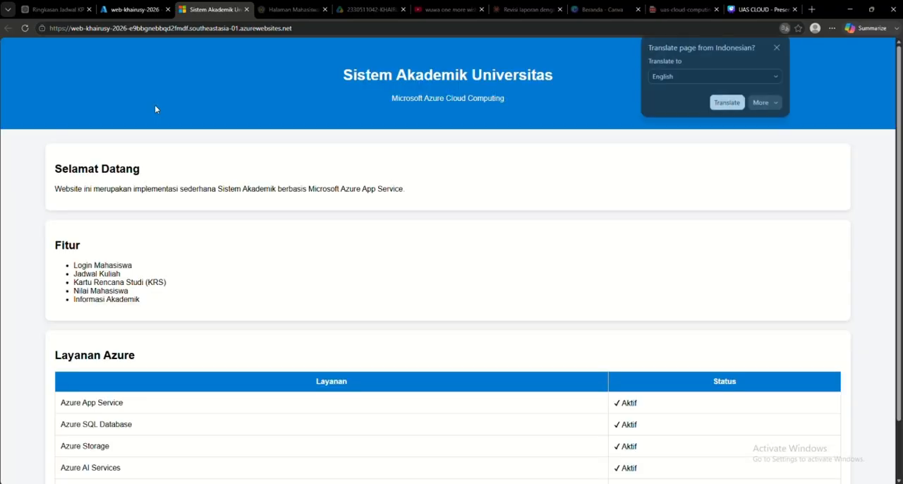
{"action": "left_click", "coordinate": [777, 47]}
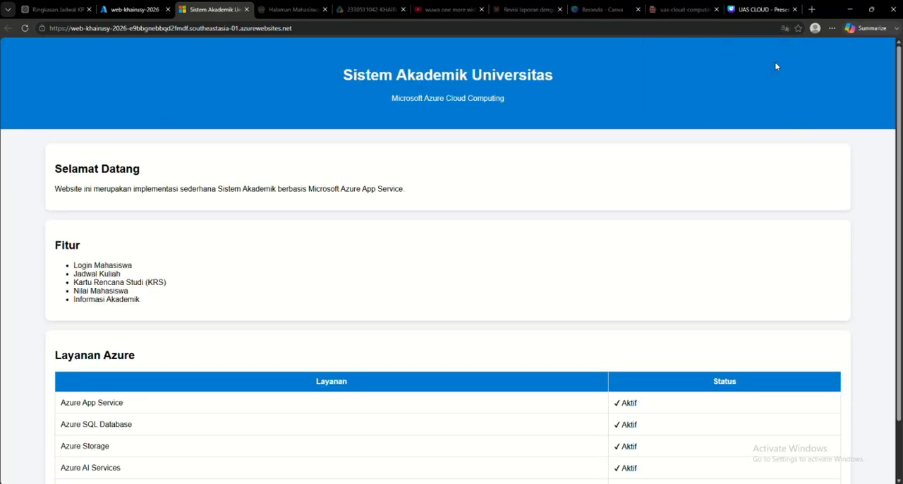
{"action": "scroll", "coordinate": [575, 281], "scroll_direction": "down", "scroll_amount": 2}
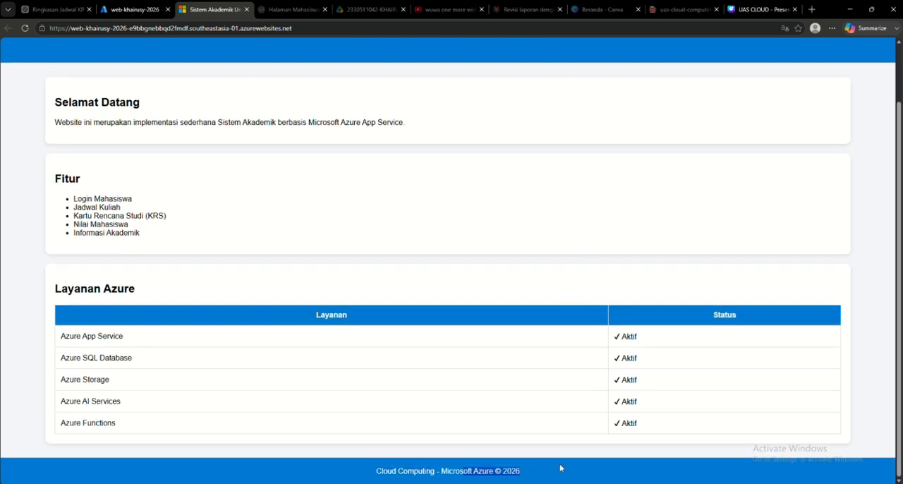
{"action": "scroll", "coordinate": [600, 462], "scroll_direction": "up", "scroll_amount": 2}
{"action": "scroll", "coordinate": [155, 400], "scroll_direction": "down", "scroll_amount": 2}
Step: Point out the Layanan Azure table with its statuses, and the Selamat Datang and Fitur sections, by temporarily highlighting their text
{"action": "left_click_drag", "start_coordinate": [90, 336], "coordinate": [145, 423]}
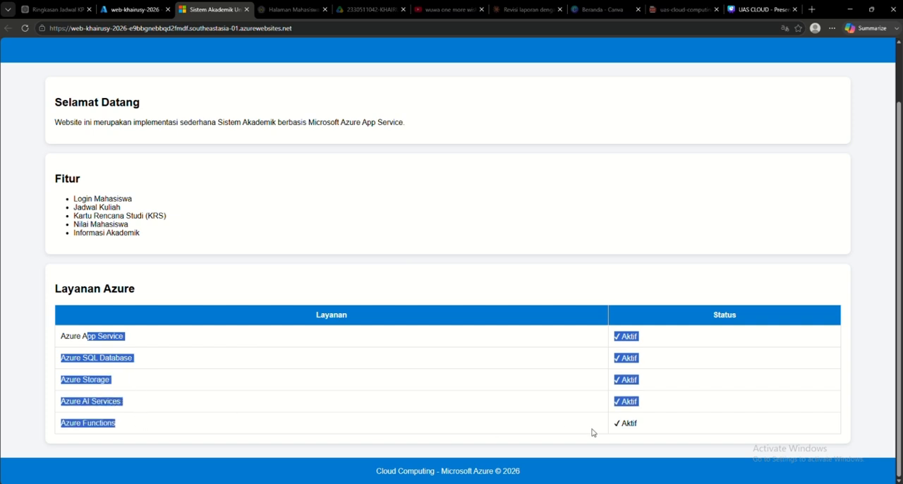
{"action": "left_click_drag", "start_coordinate": [667, 425], "coordinate": [555, 383]}
{"action": "scroll", "coordinate": [554, 383], "scroll_direction": "up", "scroll_amount": 2}
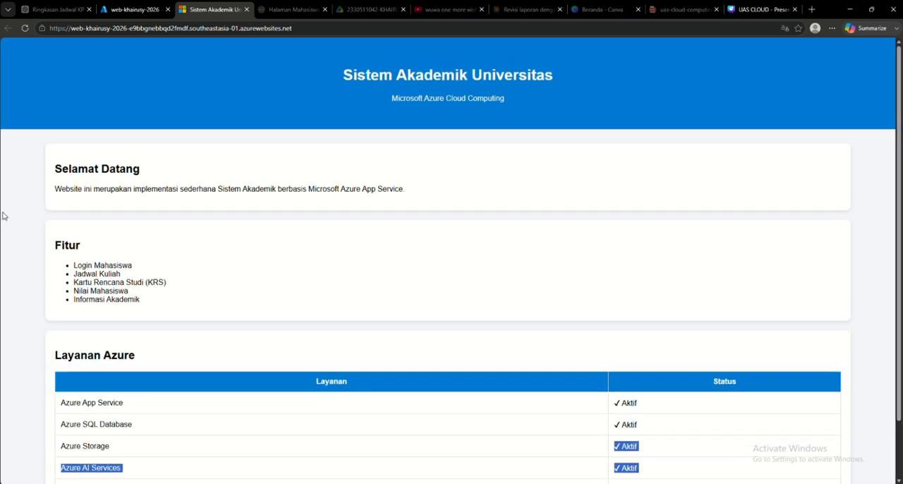
{"action": "left_click_drag", "start_coordinate": [38, 149], "coordinate": [286, 299]}
{"action": "left_click", "coordinate": [334, 317]}
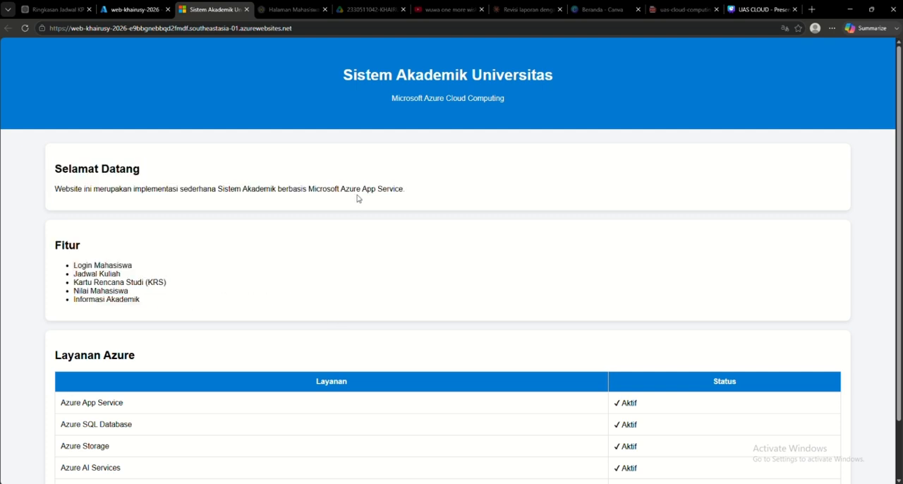
Step: Close the live site and show the UAS CLOUD presentation in Canva in full screen
{"action": "key", "text": "ctrl+w"}
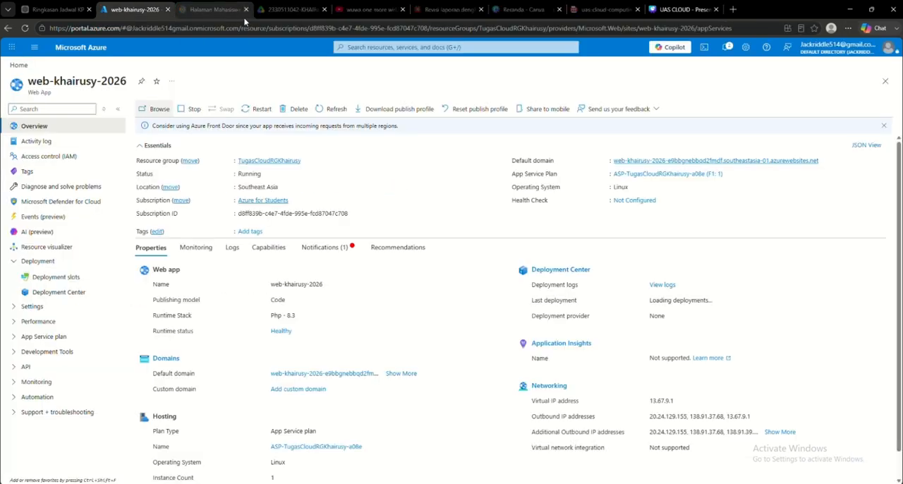
{"action": "left_click", "coordinate": [674, 10]}
{"action": "left_click", "coordinate": [811, 50]}
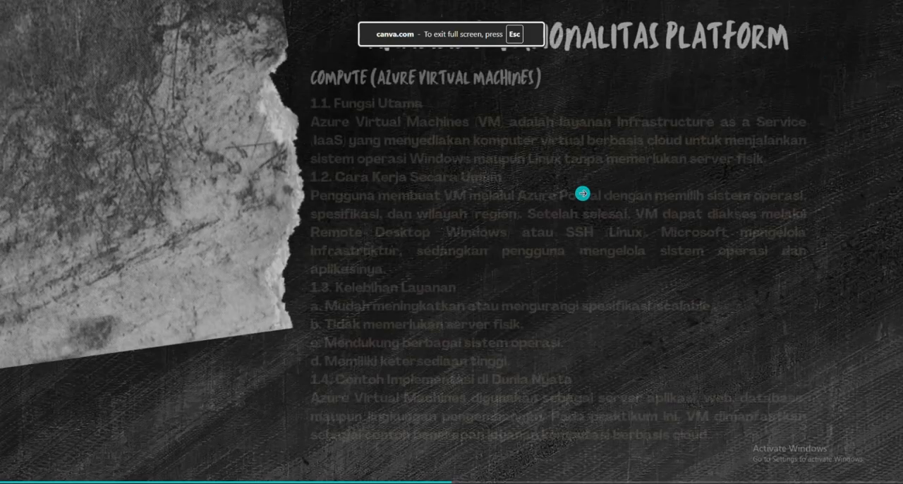